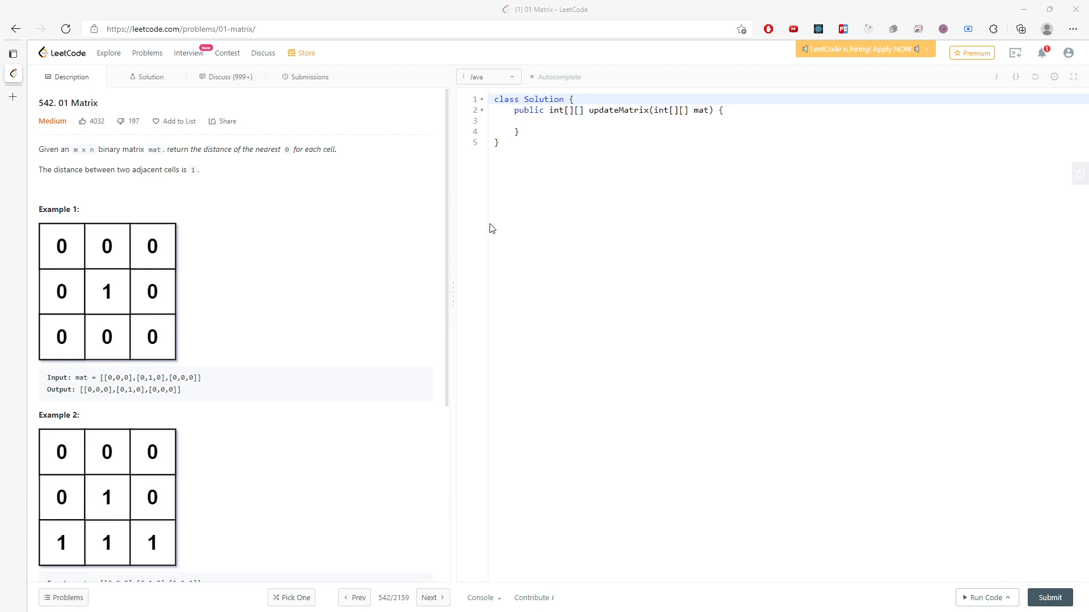
# - Capture the Example 1 matrix area and bring it into markup mode
pyautogui.hotkey('ctrl', 'shift', 's')
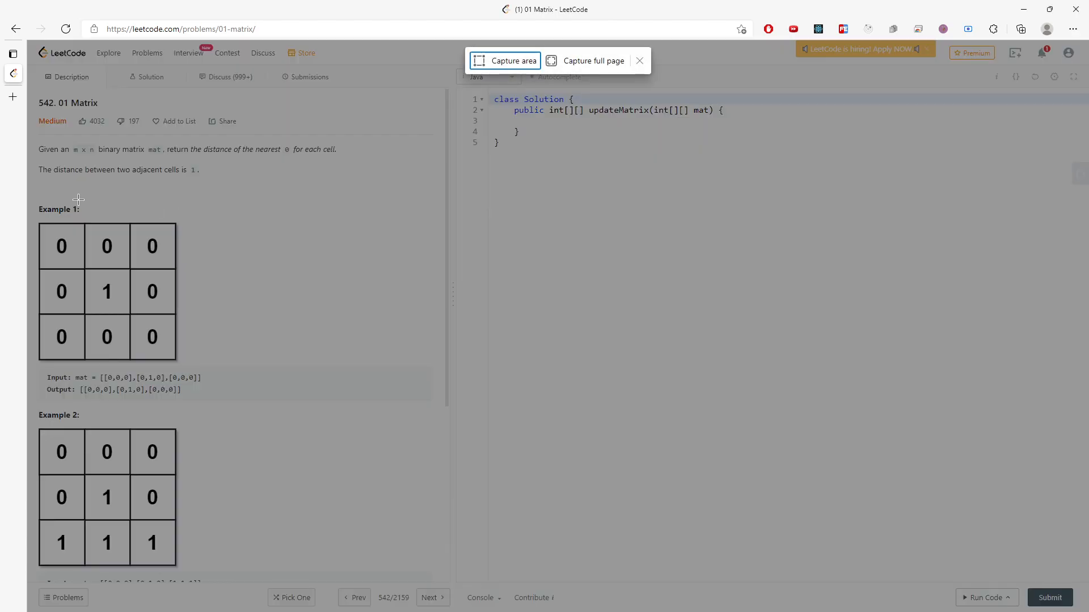
pyautogui.moveTo(29, 190); pyautogui.dragTo(876, 382)
pyautogui.click(956, 400)
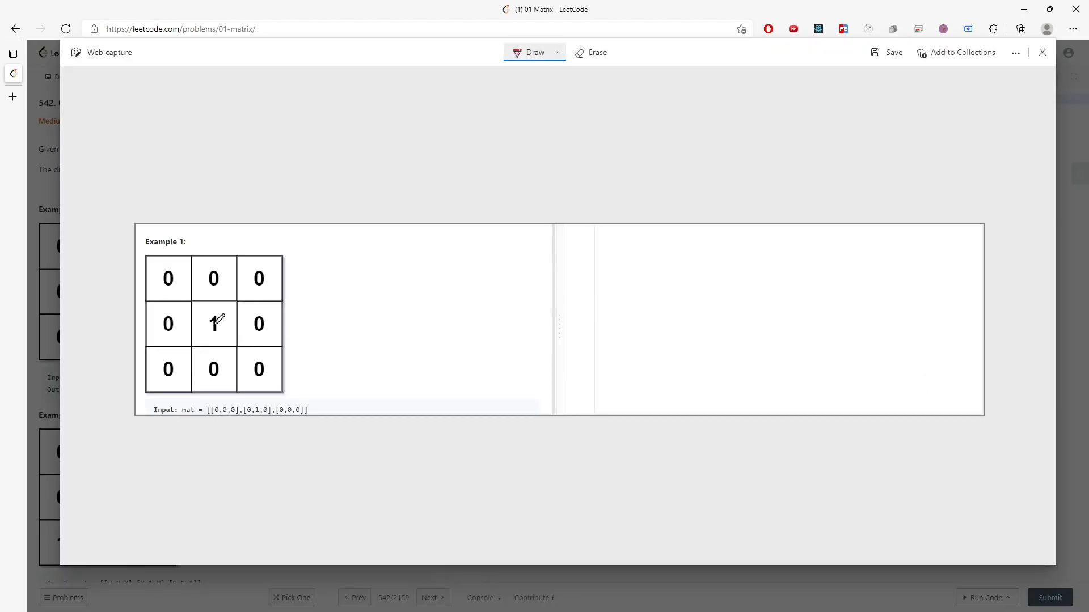
# - Draw red lines from the centre 1 outward to its neighbours, then close the capture
pyautogui.moveTo(216, 289)
pyautogui.mouseDown()
pyautogui.moveTo(224, 329)
pyautogui.moveTo(273, 326)
pyautogui.moveTo(260, 367)
pyautogui.moveTo(232, 371)
pyautogui.mouseUp()
pyautogui.moveTo(214, 335)
pyautogui.mouseDown()
pyautogui.moveTo(185, 369)
pyautogui.moveTo(178, 327)
pyautogui.moveTo(136, 260)
pyautogui.mouseUp()
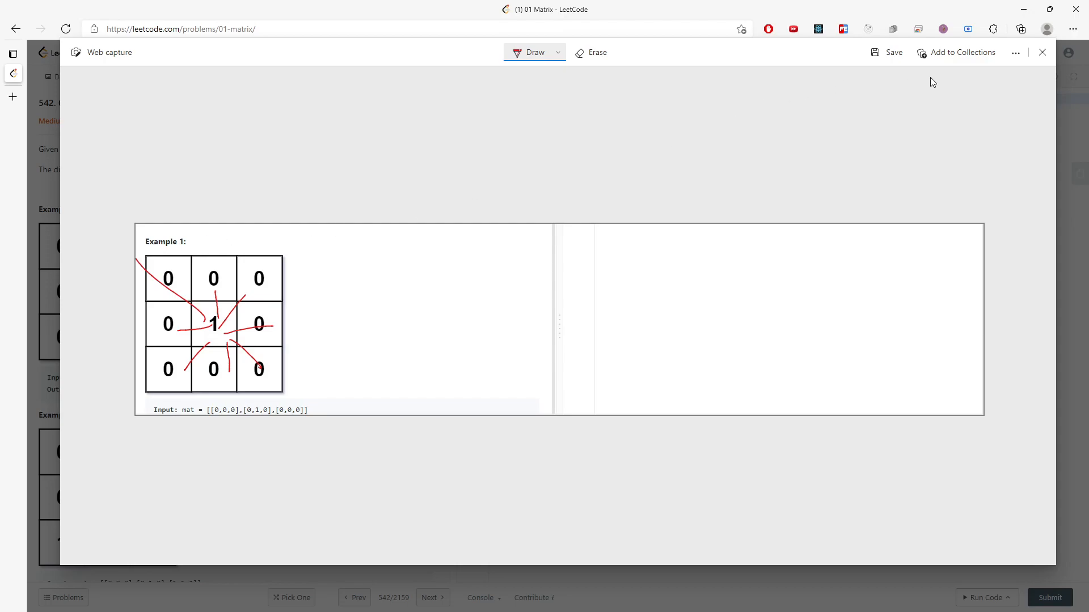
pyautogui.click(1041, 52)
# - Discard the unsaved capture and grab the Example 2 area for markup instead
pyautogui.click(612, 90)
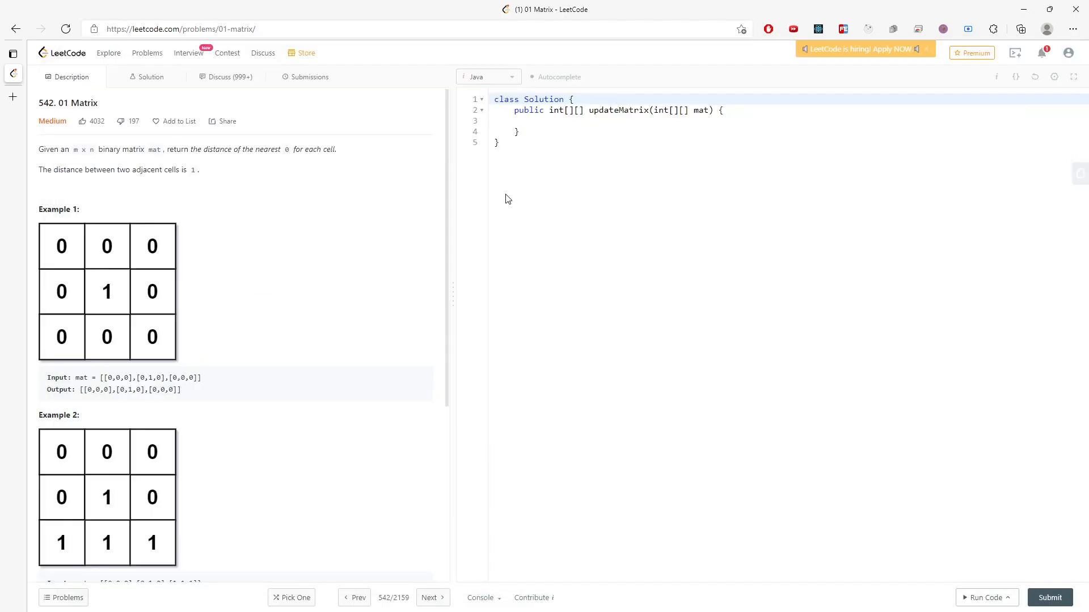
pyautogui.scroll(-5, 92, 127)
pyautogui.scroll(2, 91, 128)
pyautogui.hotkey('ctrl', 'shift', 's')
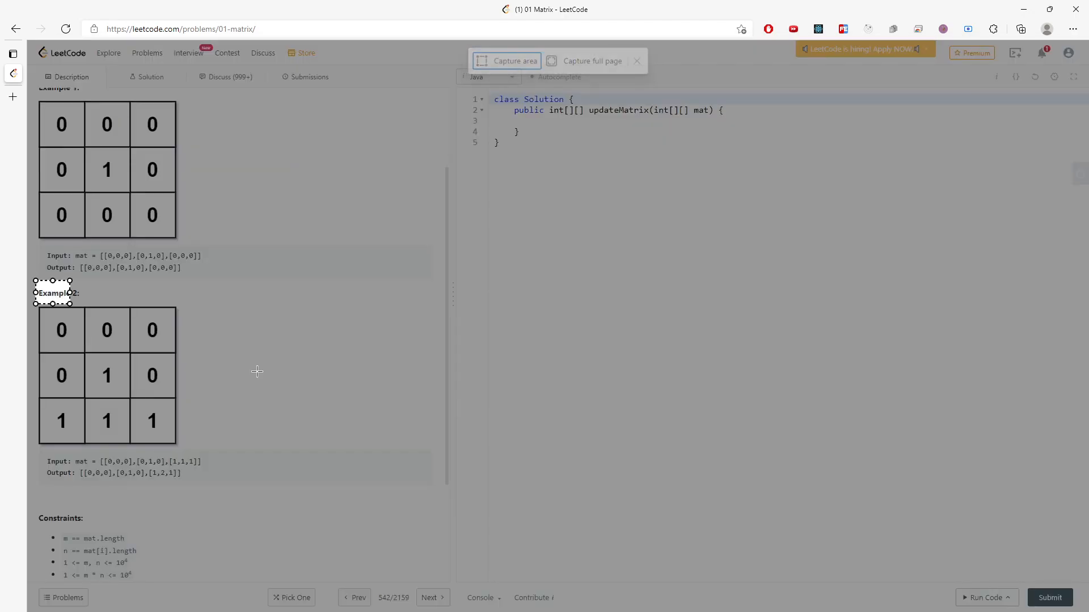
pyautogui.moveTo(38, 282); pyautogui.dragTo(981, 489)
pyautogui.click(910, 506)
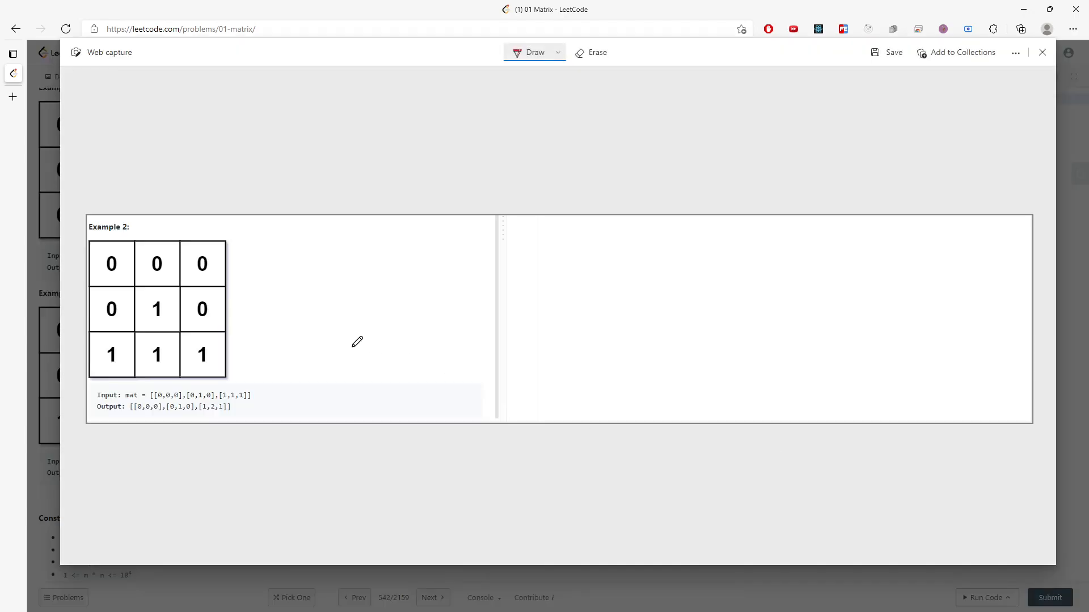
# - Draw red links from the zeros to the neighbouring ones and circle the 2 in the Output line
pyautogui.moveTo(157, 255)
pyautogui.mouseDown()
pyautogui.moveTo(149, 308)
pyautogui.moveTo(185, 310)
pyautogui.mouseUp()
pyautogui.moveTo(118, 318); pyautogui.dragTo(119, 351)
pyautogui.moveTo(196, 317)
pyautogui.mouseDown()
pyautogui.moveTo(198, 352)
pyautogui.moveTo(154, 375)
pyautogui.moveTo(170, 352)
pyautogui.mouseUp()
pyautogui.moveTo(213, 409); pyautogui.dragTo(223, 405)
# - Circle the bottom-middle 1 in the grid in red, toggling between Erase and Draw
pyautogui.click(597, 52)
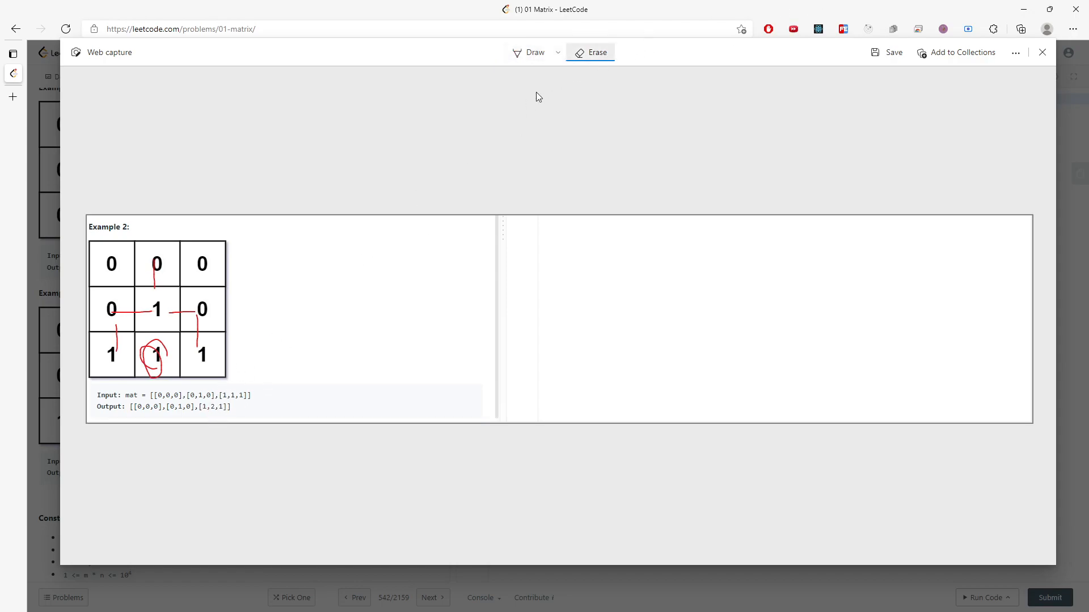
pyautogui.click(534, 52)
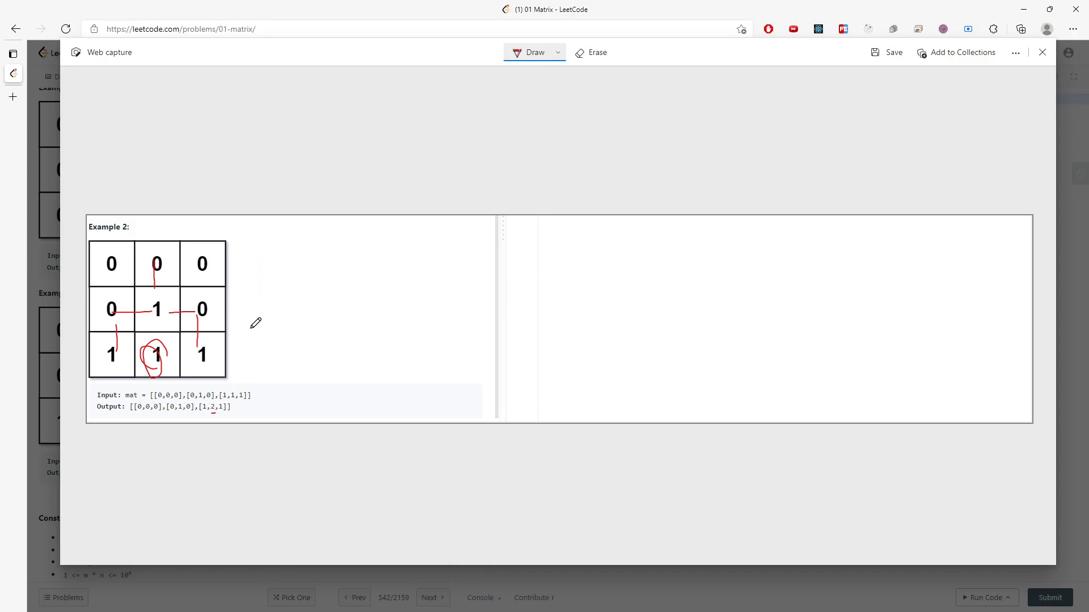
pyautogui.moveTo(157, 336); pyautogui.dragTo(174, 366)
pyautogui.click(591, 54)
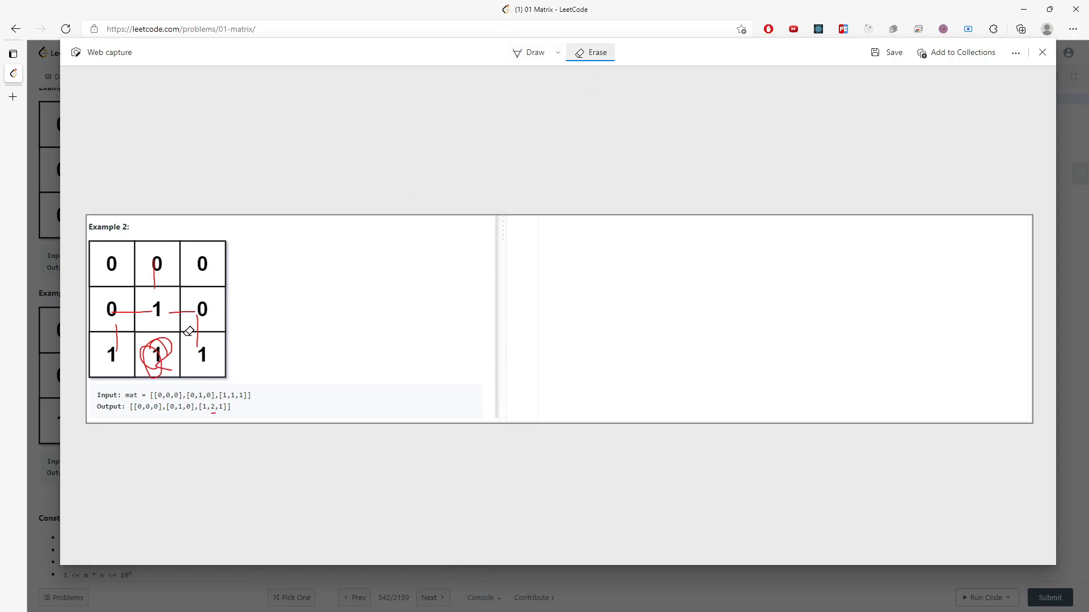
# - Erase the red marks from Example 2's grid and return to red ink
pyautogui.moveTo(188, 331); pyautogui.dragTo(156, 357)
pyautogui.moveTo(183, 310)
pyautogui.mouseDown()
pyautogui.moveTo(116, 341)
pyautogui.moveTo(154, 312)
pyautogui.moveTo(136, 273)
pyautogui.mouseUp()
pyautogui.moveTo(200, 319); pyautogui.dragTo(200, 345)
pyautogui.click(526, 53)
# - Sketch a 3x3 grid beside Example 2 with two vertical and two horizontal red lines
pyautogui.moveTo(318, 245); pyautogui.dragTo(321, 336)
pyautogui.moveTo(403, 239); pyautogui.dragTo(406, 368)
pyautogui.moveTo(280, 296); pyautogui.dragTo(463, 291)
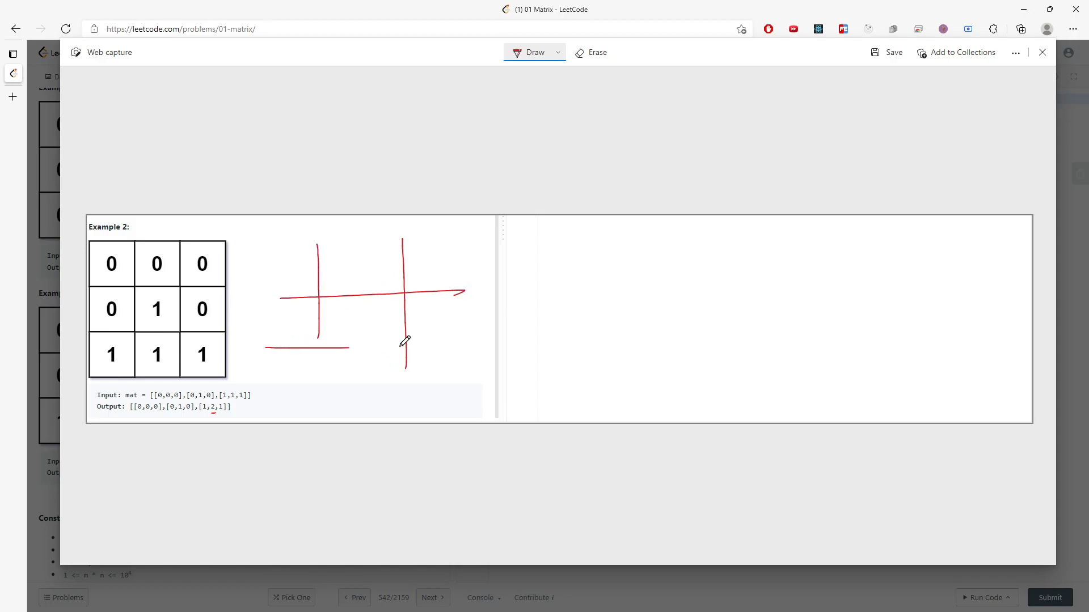
pyautogui.moveTo(266, 347); pyautogui.dragTo(475, 344)
pyautogui.moveTo(322, 335); pyautogui.dragTo(312, 407)
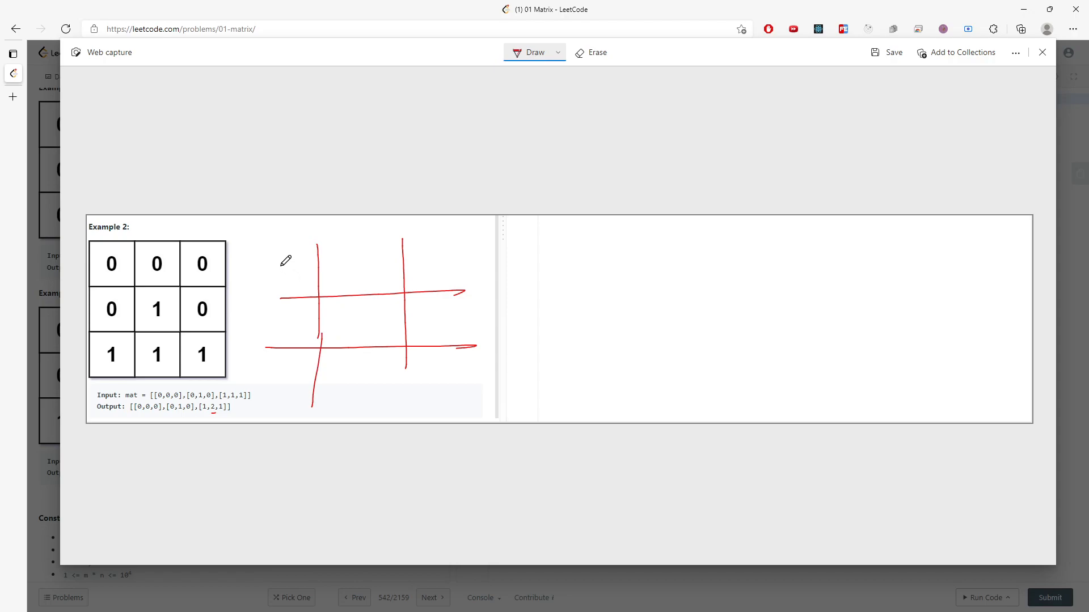
# - Write 0 in the sketched grid's top row and middle-row end cells
pyautogui.moveTo(293, 257); pyautogui.dragTo(295, 255)
pyautogui.moveTo(362, 260); pyautogui.dragTo(364, 257)
pyautogui.moveTo(447, 246); pyautogui.dragTo(448, 245)
pyautogui.moveTo(293, 305); pyautogui.dragTo(296, 303)
pyautogui.moveTo(444, 305); pyautogui.dragTo(446, 304)
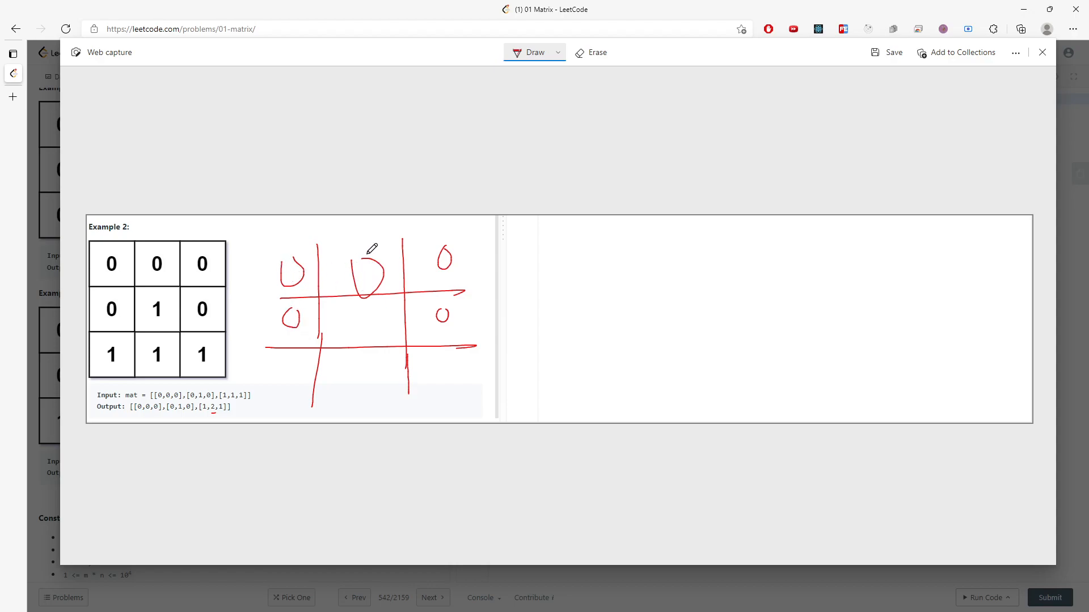
# - Circle the zero cells in red and draw lines linking them to their neighbours
pyautogui.moveTo(365, 272)
pyautogui.mouseDown()
pyautogui.moveTo(357, 263)
pyautogui.moveTo(375, 280)
pyautogui.moveTo(367, 266)
pyautogui.moveTo(320, 270)
pyautogui.moveTo(350, 272)
pyautogui.moveTo(371, 334)
pyautogui.mouseUp()
pyautogui.moveTo(390, 279); pyautogui.dragTo(438, 270)
pyautogui.moveTo(293, 311)
pyautogui.mouseDown()
pyautogui.moveTo(294, 328)
pyautogui.moveTo(362, 315)
pyautogui.mouseUp()
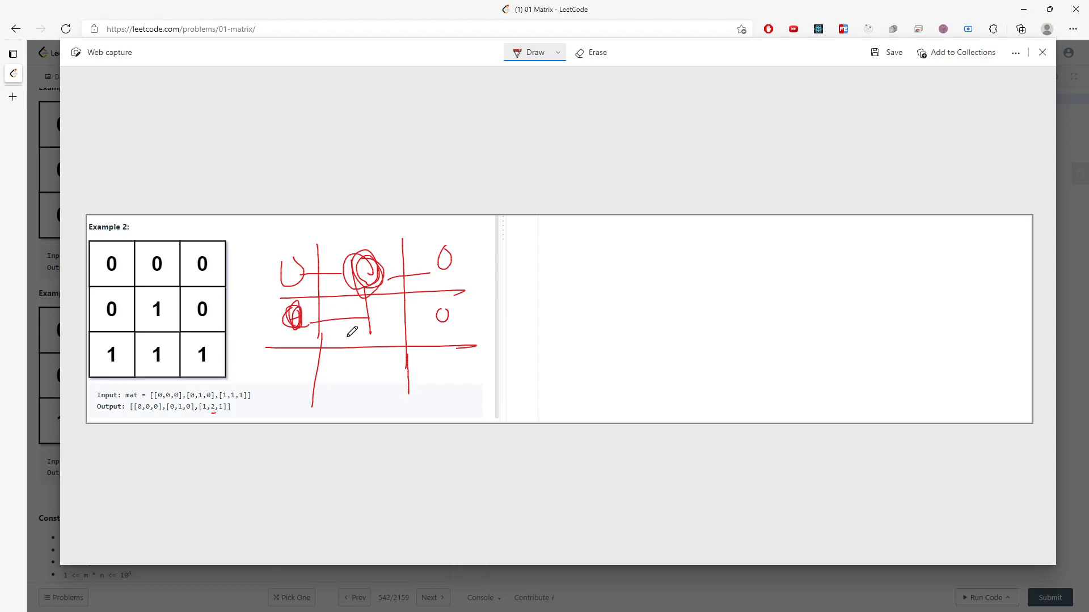
pyautogui.moveTo(303, 334); pyautogui.dragTo(313, 394)
pyautogui.moveTo(314, 393); pyautogui.dragTo(319, 336)
pyautogui.moveTo(433, 317); pyautogui.dragTo(451, 325)
pyautogui.moveTo(360, 325)
pyautogui.mouseDown()
pyautogui.moveTo(455, 321)
pyautogui.moveTo(455, 390)
pyautogui.mouseUp()
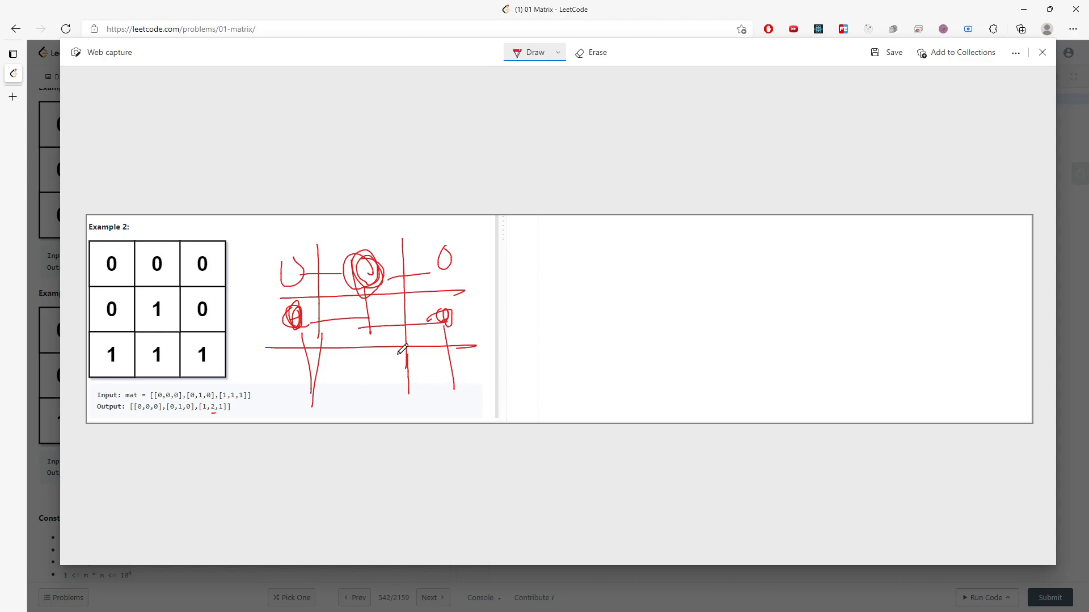
# - Sketch a small grid on the right with neighbour arrows and write '4 dirs' beside it
pyautogui.moveTo(582, 255); pyautogui.dragTo(607, 353)
pyautogui.moveTo(626, 271); pyautogui.dragTo(630, 374)
pyautogui.moveTo(701, 306)
pyautogui.mouseDown()
pyautogui.moveTo(537, 315)
pyautogui.moveTo(680, 336)
pyautogui.moveTo(674, 268)
pyautogui.mouseUp()
pyautogui.moveTo(672, 269)
pyautogui.mouseDown()
pyautogui.moveTo(641, 290)
pyautogui.moveTo(693, 280)
pyautogui.mouseUp()
pyautogui.moveTo(757, 219)
pyautogui.mouseDown()
pyautogui.moveTo(772, 252)
pyautogui.moveTo(766, 276)
pyautogui.mouseUp()
pyautogui.moveTo(825, 238); pyautogui.dragTo(838, 260)
pyautogui.moveTo(847, 239)
pyautogui.mouseDown()
pyautogui.moveTo(858, 262)
pyautogui.moveTo(902, 264)
pyautogui.mouseUp()
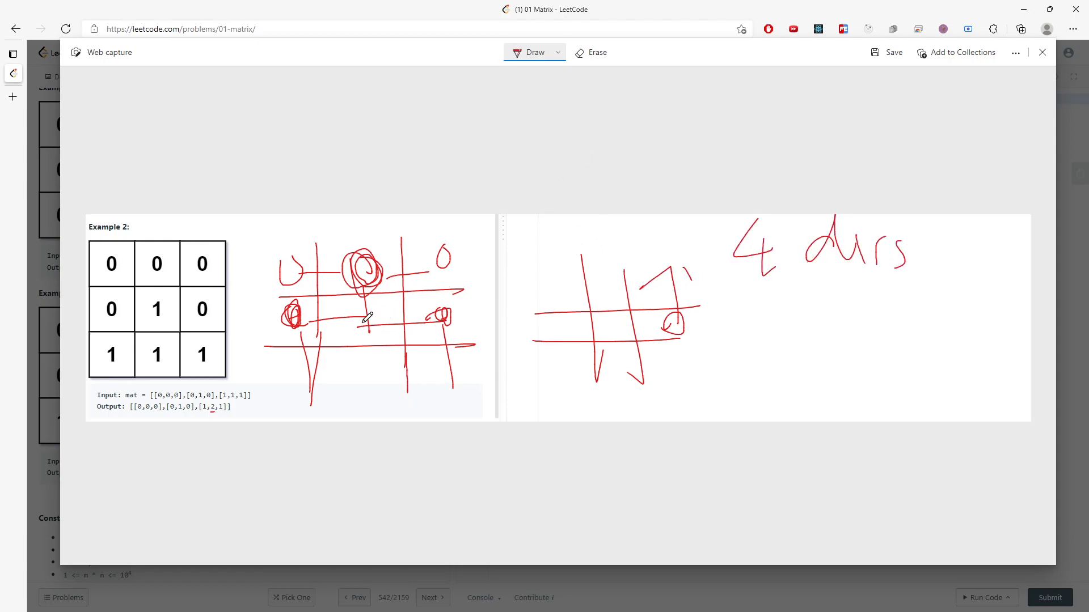
pyautogui.moveTo(319, 332); pyautogui.dragTo(311, 337)
pyautogui.moveTo(358, 256); pyautogui.dragTo(476, 298)
# - Draw red lines across the middle row and column and circle the centre and bottom cells
pyautogui.moveTo(459, 335); pyautogui.dragTo(503, 314)
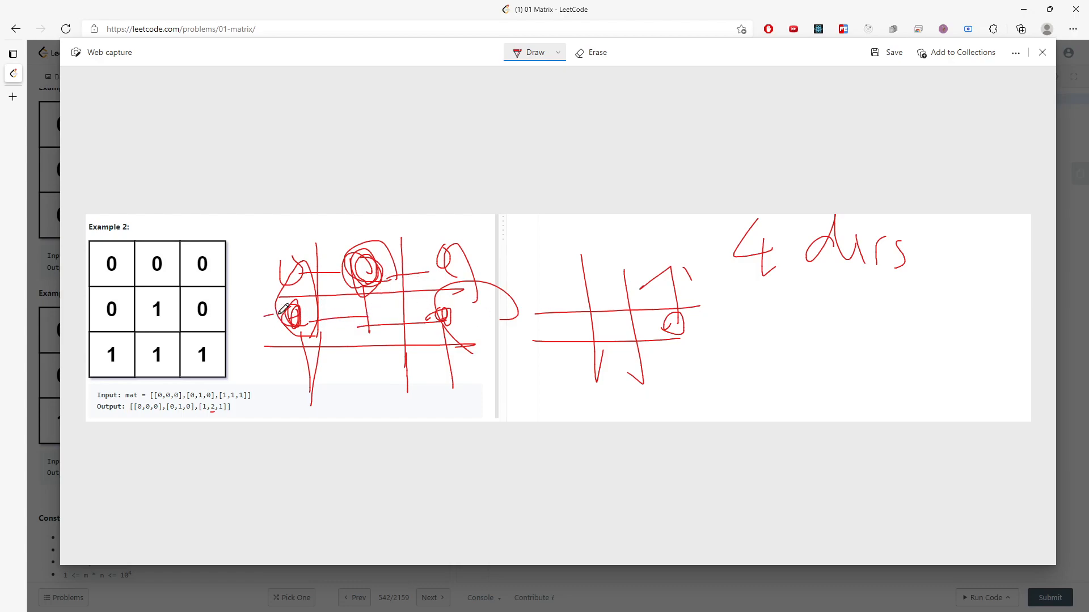
pyautogui.moveTo(266, 317); pyautogui.dragTo(366, 312)
pyautogui.moveTo(231, 317); pyautogui.dragTo(354, 312)
pyautogui.moveTo(311, 378); pyautogui.dragTo(296, 224)
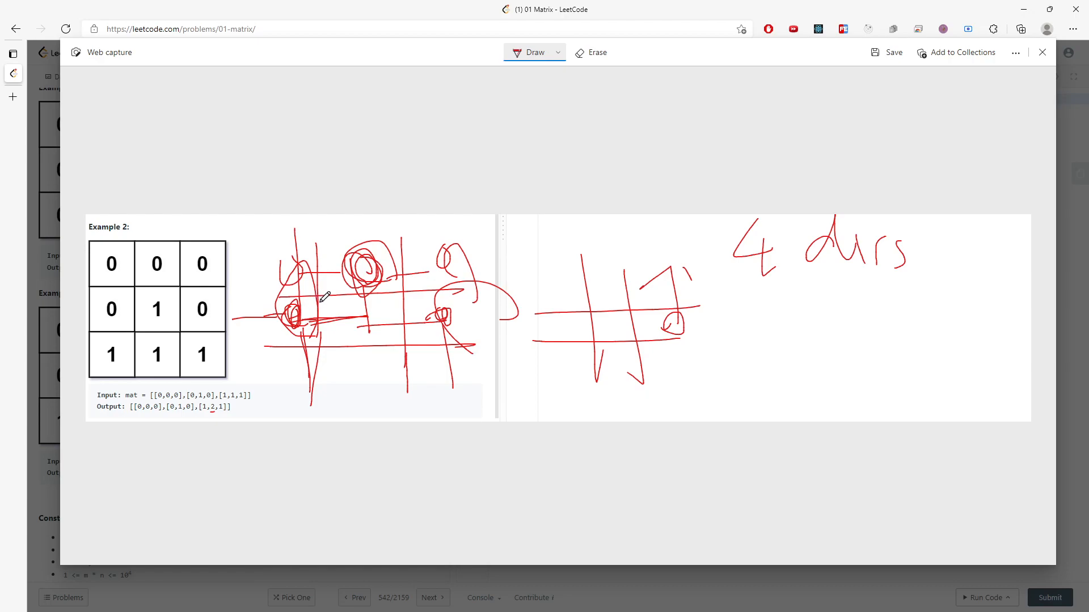
pyautogui.moveTo(358, 318); pyautogui.dragTo(378, 332)
pyautogui.moveTo(271, 379); pyautogui.dragTo(293, 378)
pyautogui.moveTo(358, 340); pyautogui.dragTo(379, 374)
pyautogui.moveTo(442, 349); pyautogui.dragTo(421, 395)
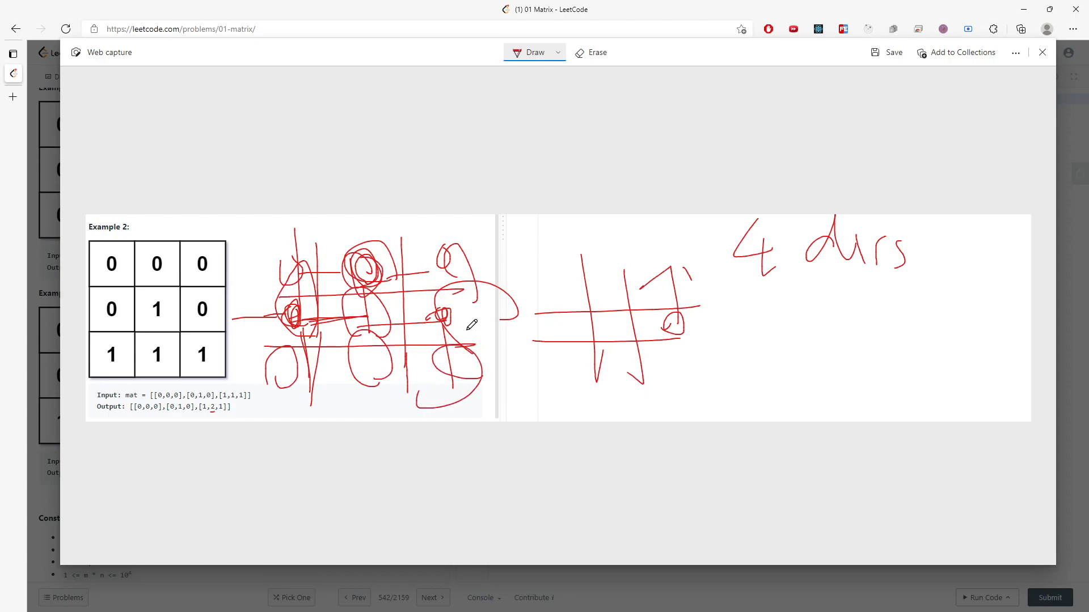
# - Handwrite 'cnt == 0 +1' under the '4 dirs' note
pyautogui.moveTo(788, 307); pyautogui.dragTo(782, 336)
pyautogui.moveTo(790, 327)
pyautogui.mouseDown()
pyautogui.moveTo(869, 336)
pyautogui.moveTo(946, 285)
pyautogui.mouseUp()
pyautogui.moveTo(896, 325); pyautogui.dragTo(911, 324)
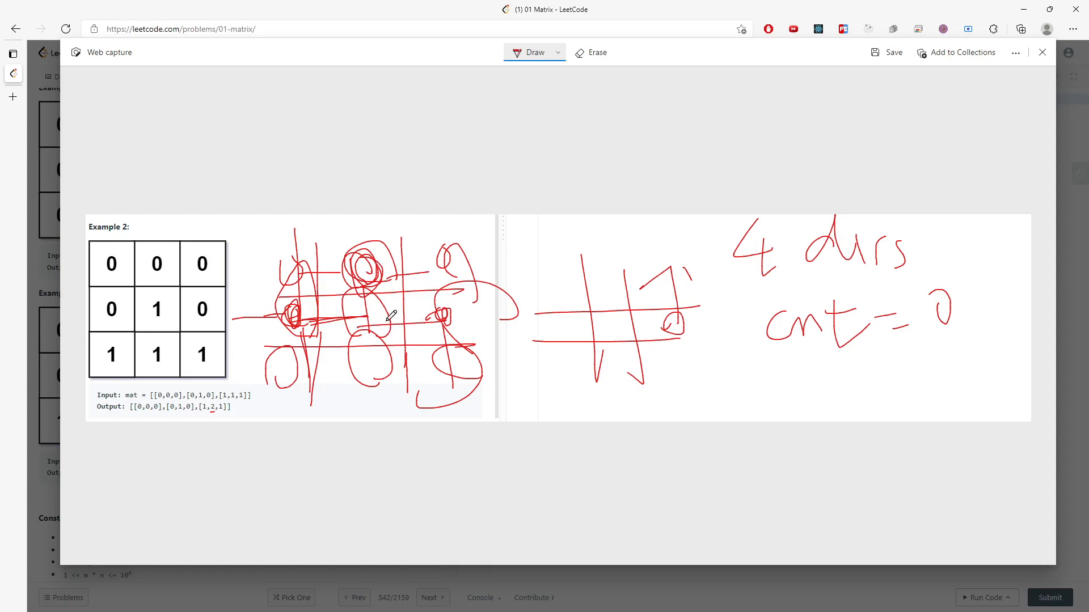
pyautogui.click(961, 300)
pyautogui.moveTo(980, 293)
pyautogui.mouseDown()
pyautogui.moveTo(997, 294)
pyautogui.moveTo(988, 319)
pyautogui.mouseUp()
pyautogui.moveTo(1013, 266); pyautogui.dragTo(1016, 322)
# - Switch to Erase and wipe the scribbles around the centre cell
pyautogui.moveTo(363, 326); pyautogui.dragTo(357, 329)
pyautogui.click(591, 55)
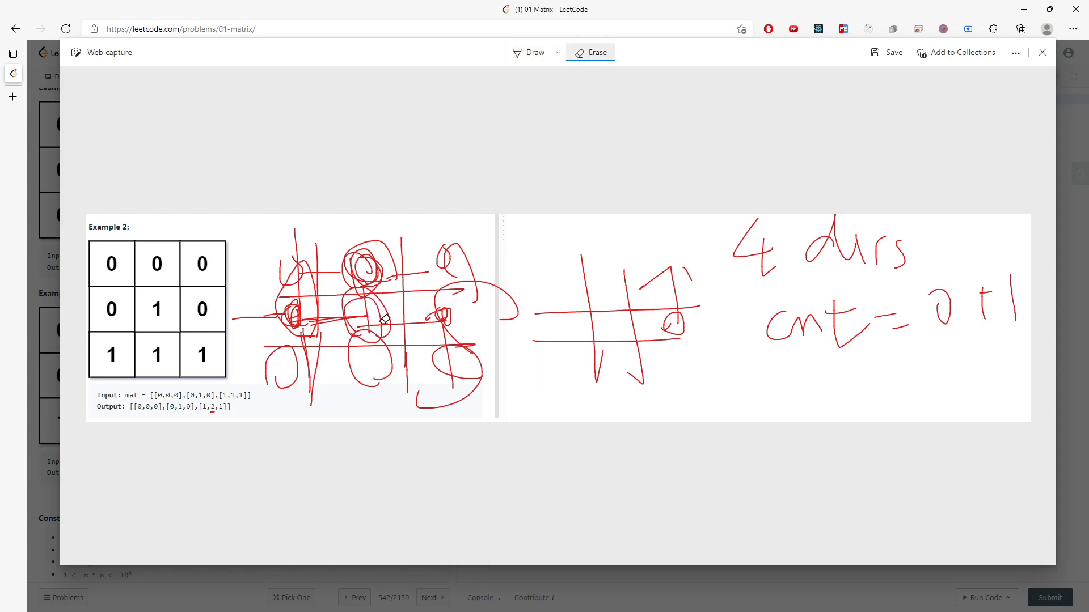
pyautogui.moveTo(395, 298); pyautogui.dragTo(371, 326)
# - Erase the bottom corner loops, then tick the centre and bottom corner cells in yellow
pyautogui.click(455, 391)
pyautogui.click(295, 393)
pyautogui.click(527, 53)
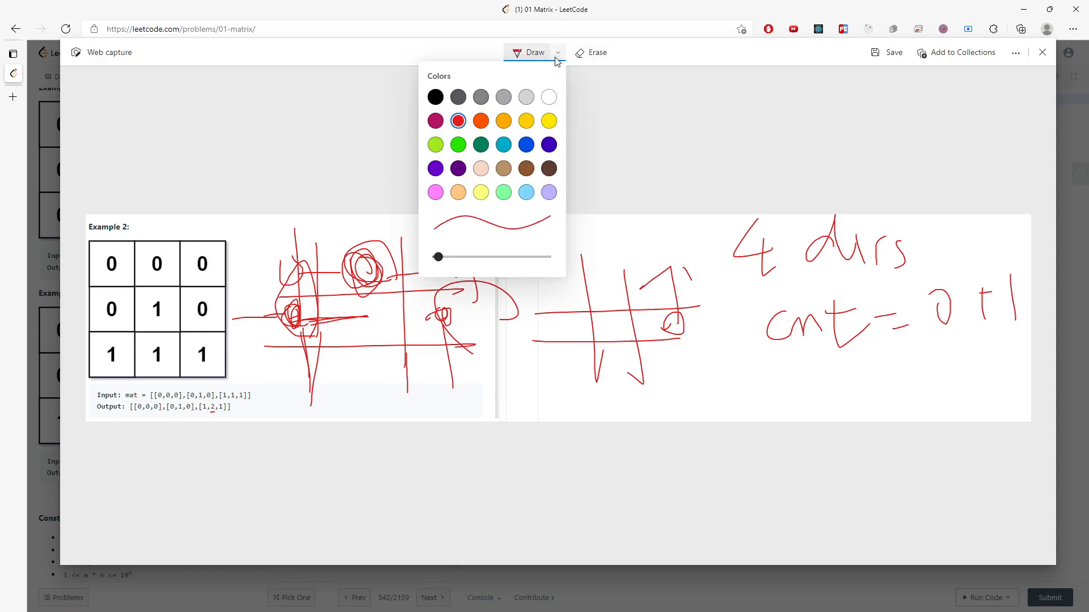
pyautogui.click(526, 121)
pyautogui.moveTo(374, 307); pyautogui.dragTo(374, 336)
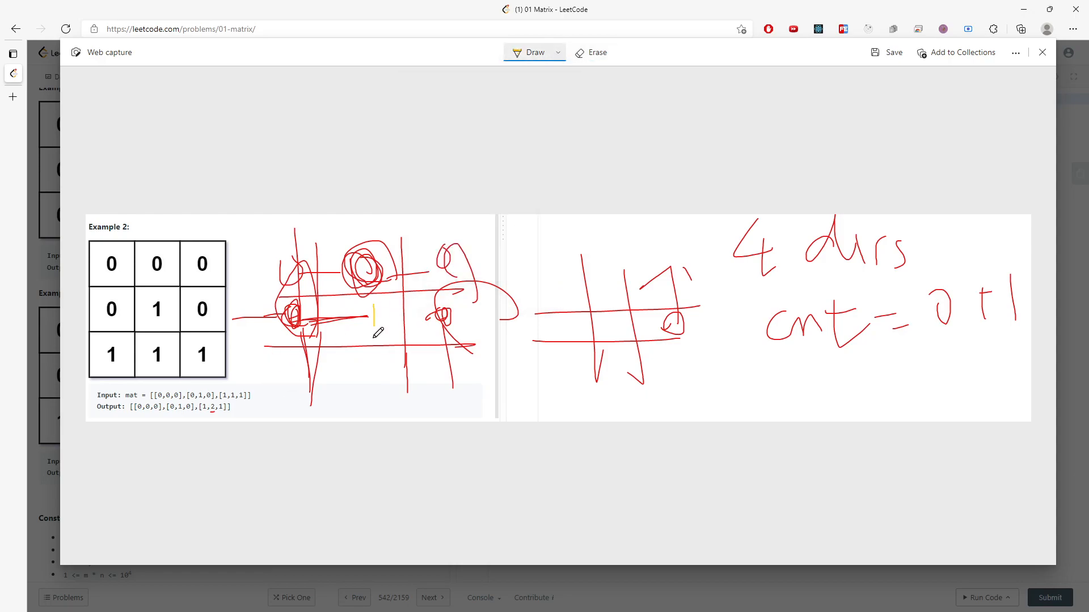
pyautogui.moveTo(266, 364); pyautogui.dragTo(269, 412)
pyautogui.moveTo(436, 358); pyautogui.dragTo(441, 402)
# - Circle the yellow-ticked cells and the bottom-middle cell in pink
pyautogui.click(556, 55)
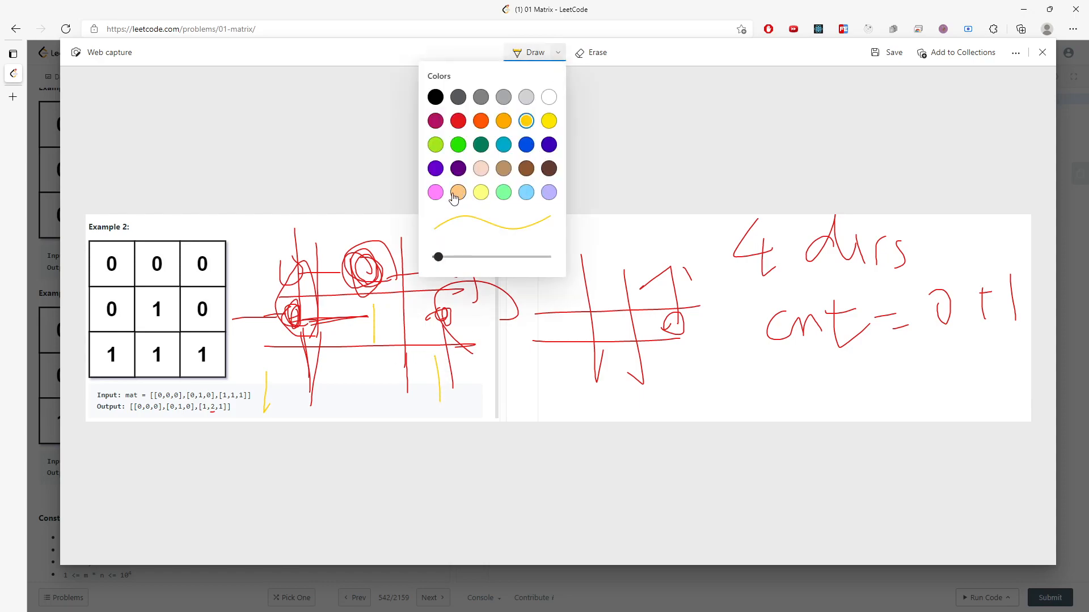
pyautogui.click(435, 193)
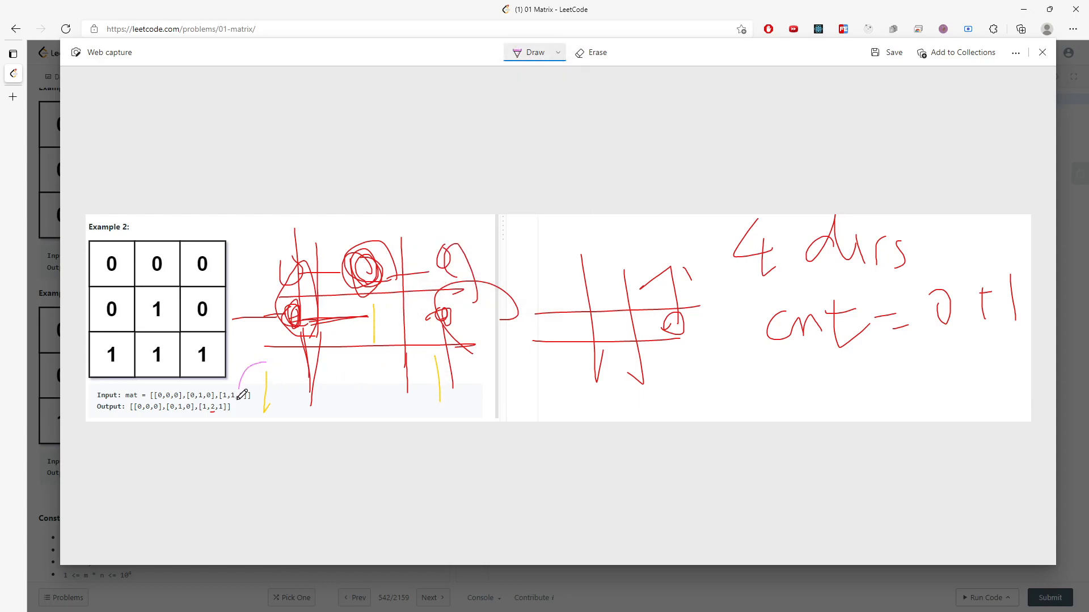
pyautogui.moveTo(273, 389); pyautogui.dragTo(270, 358)
pyautogui.moveTo(369, 327); pyautogui.dragTo(380, 284)
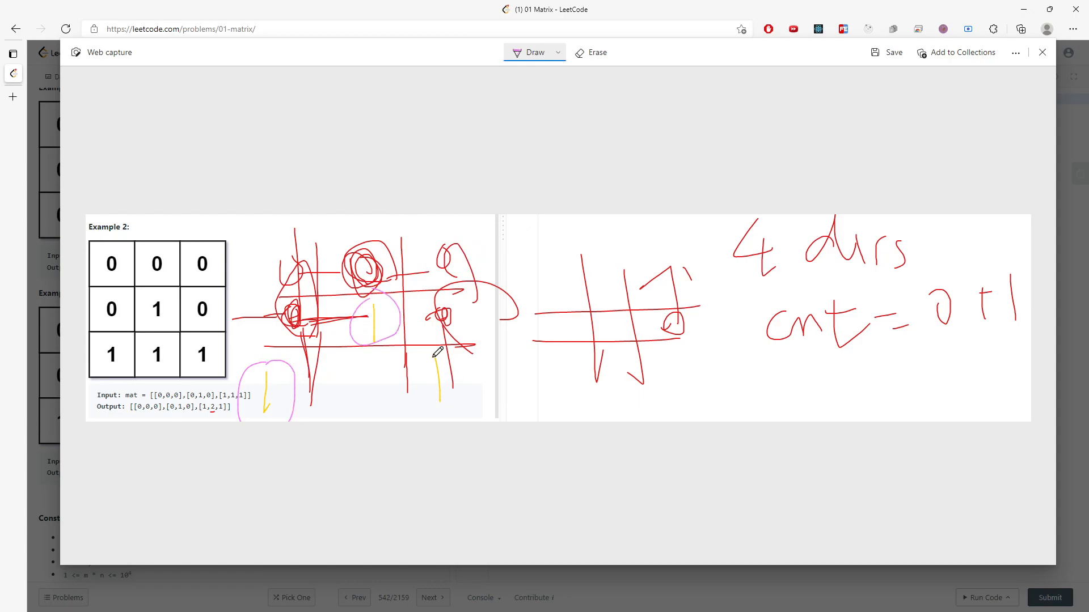
pyautogui.moveTo(436, 353); pyautogui.dragTo(445, 341)
pyautogui.moveTo(349, 341); pyautogui.dragTo(366, 404)
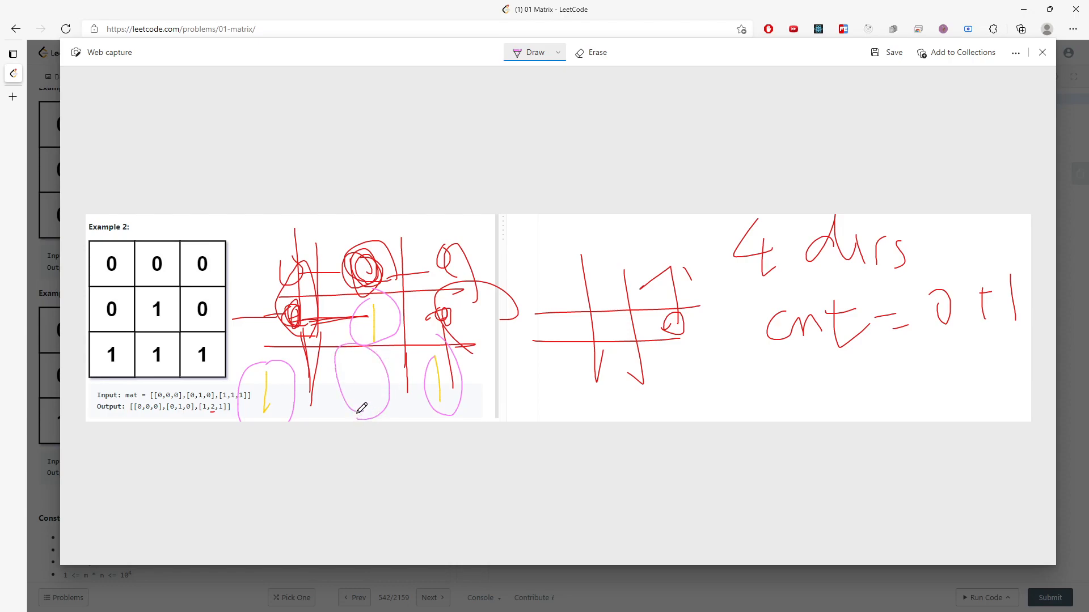
# - Write 2 in the bottom-middle circle and '+1' under the count in dark ink, then close the capture
pyautogui.click(558, 53)
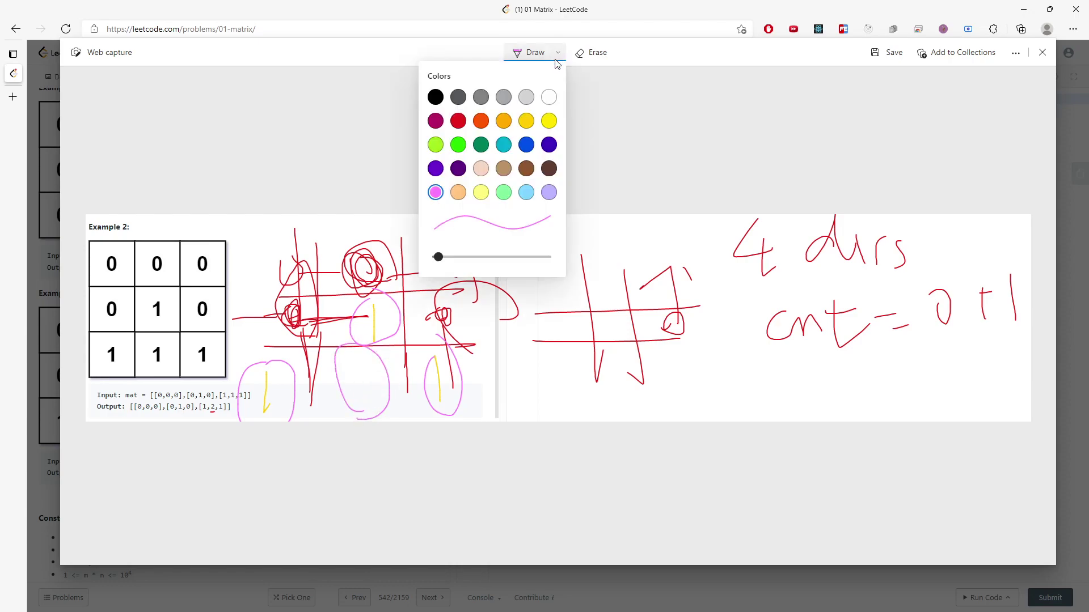
pyautogui.click(549, 169)
pyautogui.moveTo(369, 371)
pyautogui.mouseDown()
pyautogui.moveTo(379, 392)
pyautogui.moveTo(402, 390)
pyautogui.mouseUp()
pyautogui.moveTo(924, 345); pyautogui.dragTo(963, 336)
pyautogui.moveTo(955, 330); pyautogui.dragTo(992, 379)
pyautogui.click(1045, 53)
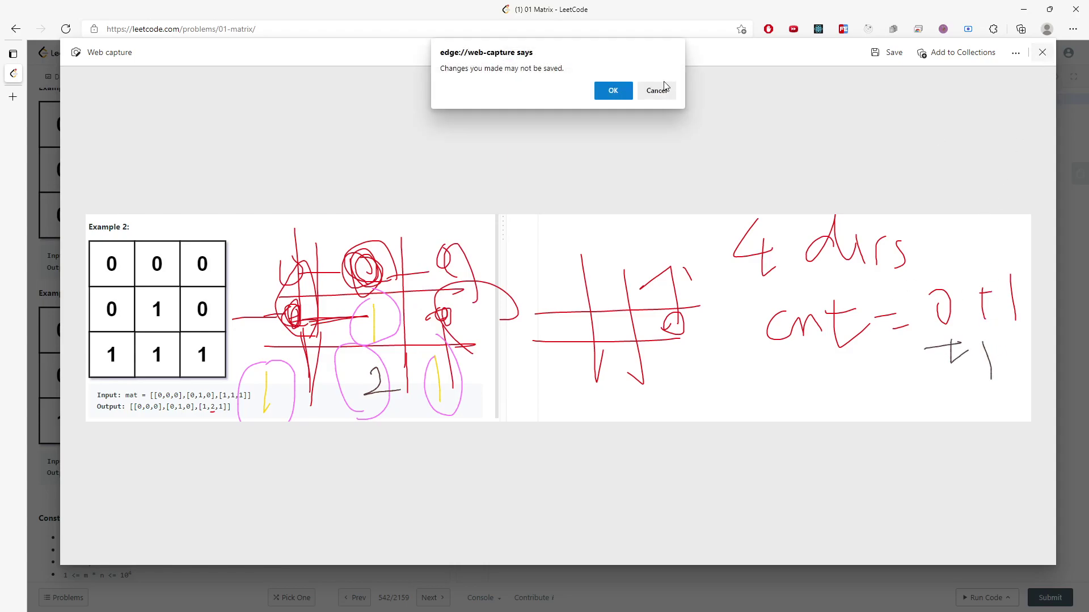
# - Discard the sketch, declare a LinkedList queue and write nested for loops over the matrix
pyautogui.click(613, 87)
pyautogui.click(593, 120)
pyautogui.write('Queue<int[]> q = new LinkedList(')
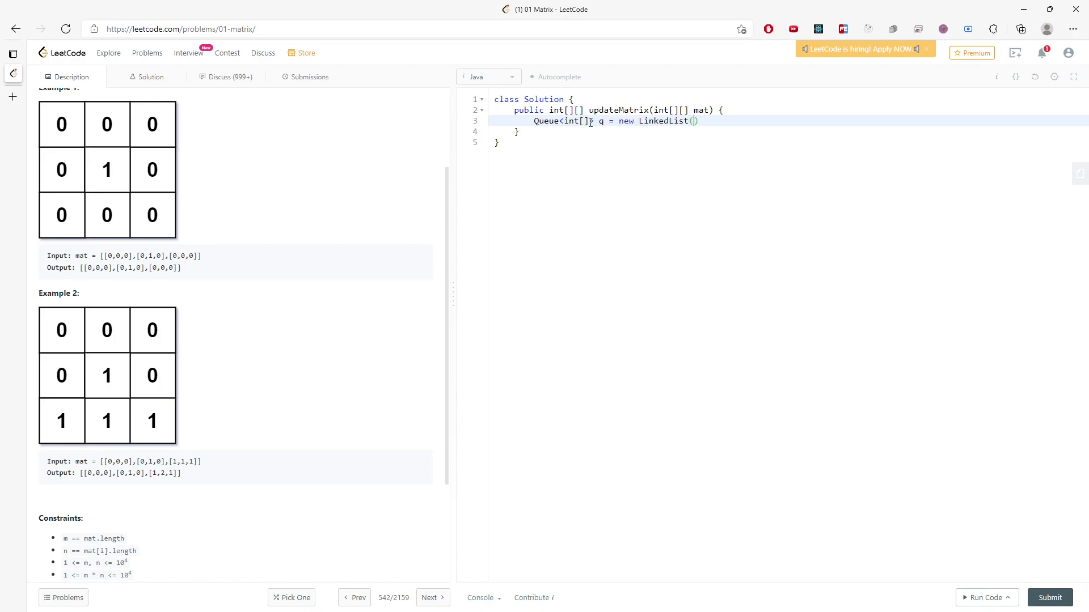
pyautogui.write(');')
pyautogui.press('Return')
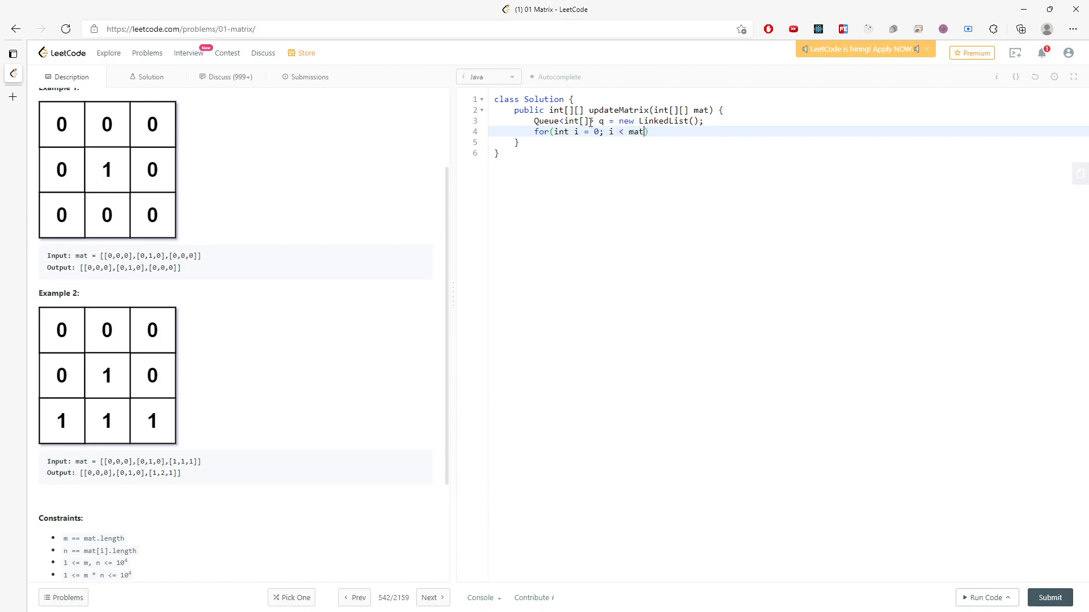
pyautogui.write('){')
pyautogui.press('Return')
pyautogui.write('for(int j = 0; j')
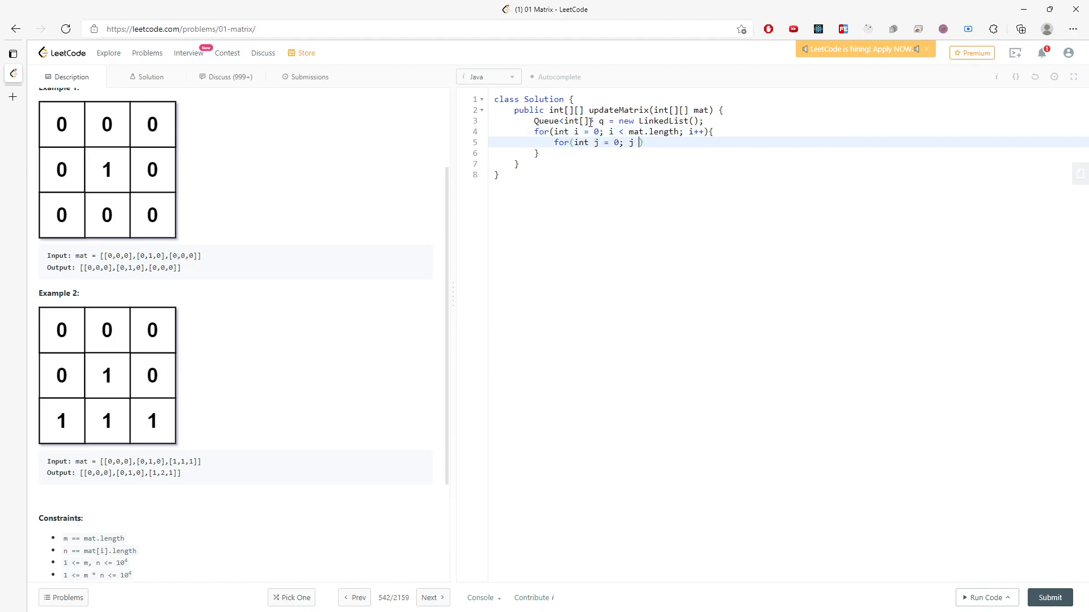
pyautogui.write('< mat[0].leng')
pyautogui.write('th; j++){')
pyautogui.press('Return')
pyautogui.write('if(mat[i][j')
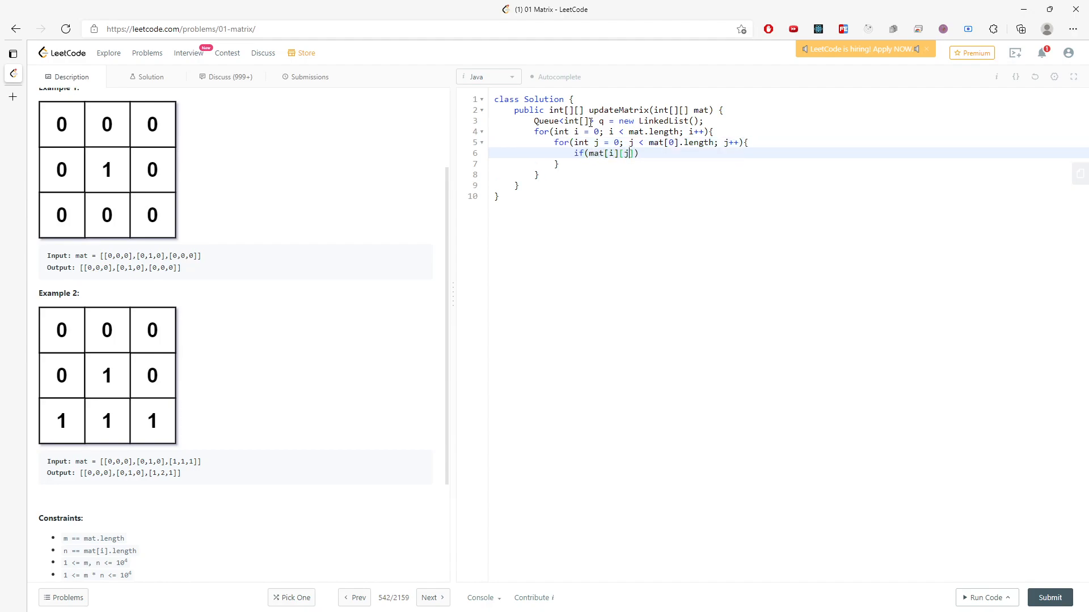
pyautogui.write('] == 0){')
# - Offer {i,j} to the queue when mat[i][j]==0, else set mat[i][j] = -1
pyautogui.press('Return')
pyautogui.write('offer(new int][')
pyautogui.press('BackSpace')
pyautogui.write('[]{i,j});')
pyautogui.press('Down')
pyautogui.write('else{')
pyautogui.press('Return')
pyautogui.write('mat[i][j] = -1;')
pyautogui.press('Down')
pyautogui.press('Down')
pyautogui.press('Down')
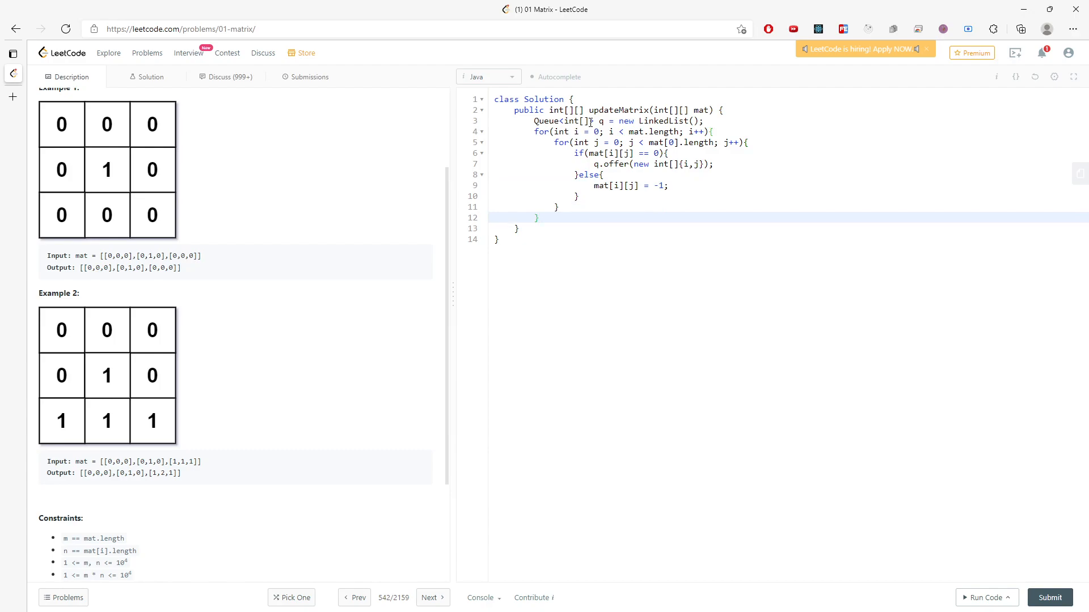
# - Declare int[][] dirs with offsets {-1,0}, {1,0}, {0,-1}, {0,1}, fixing typos along the way
pyautogui.press('Return')
pyautogui.write('itn')
pyautogui.press('BackSpace')
pyautogui.press('BackSpace')
pyautogui.press('BackSpace')
pyautogui.write('int[][]')
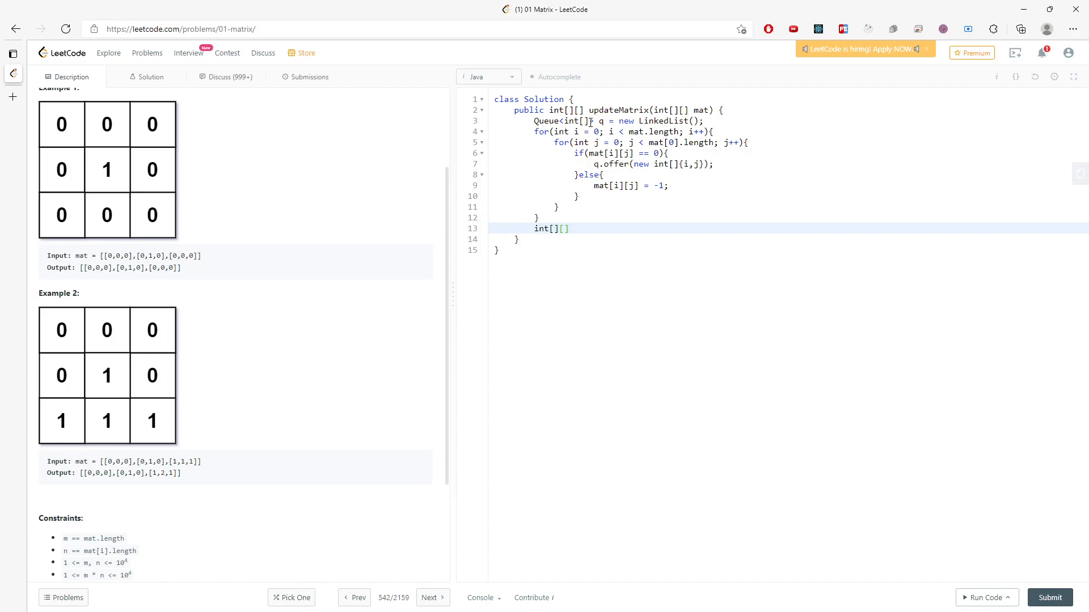
pyautogui.write(' dirs = new int[]]{{-1,')
pyautogui.press('BackSpace')
pyautogui.write('0')
pyautogui.press('Right')
pyautogui.write(', {')
pyautogui.write('1,')
pyautogui.write('0}')
pyautogui.write(',')
pyautogui.moveTo(718, 228); pyautogui.dragTo(731, 228)
pyautogui.click(741, 228)
pyautogui.write('{0,-12')
pyautogui.press('BackSpace')
pyautogui.write('},{0,-1')
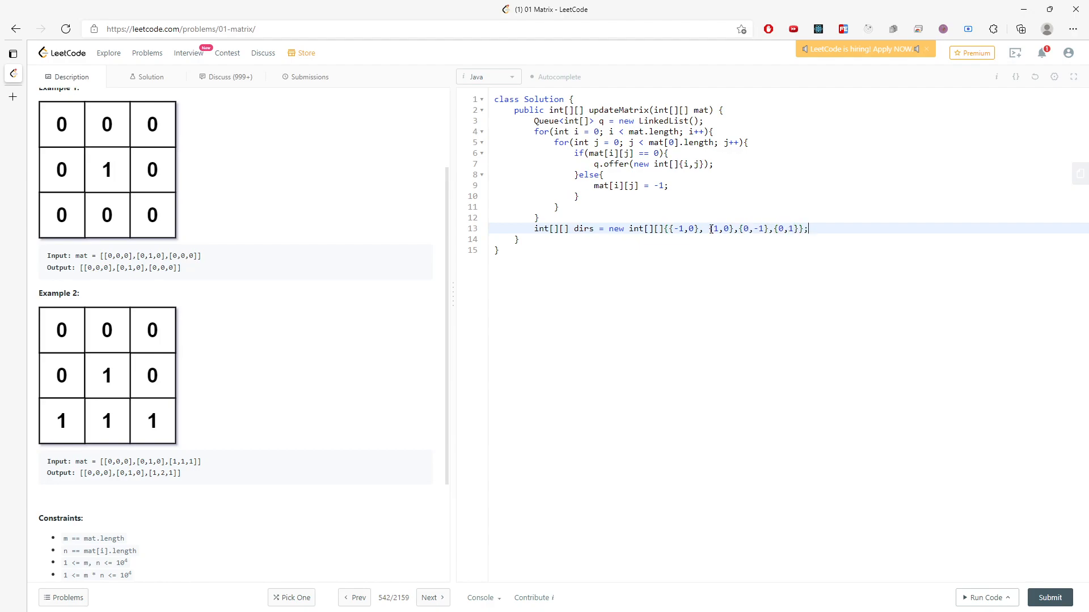
# - Tidy the dirs array spacing and declare 'int counter = 0;' after it
pyautogui.click(710, 229)
pyautogui.press('BackSpace')
pyautogui.press('End')
pyautogui.press('Return')
pyautogui.write('int counter = 0;')
pyautogui.press('Return')
pyautogui.press('Return')
pyautogui.press('Up')
pyautogui.write('fo')
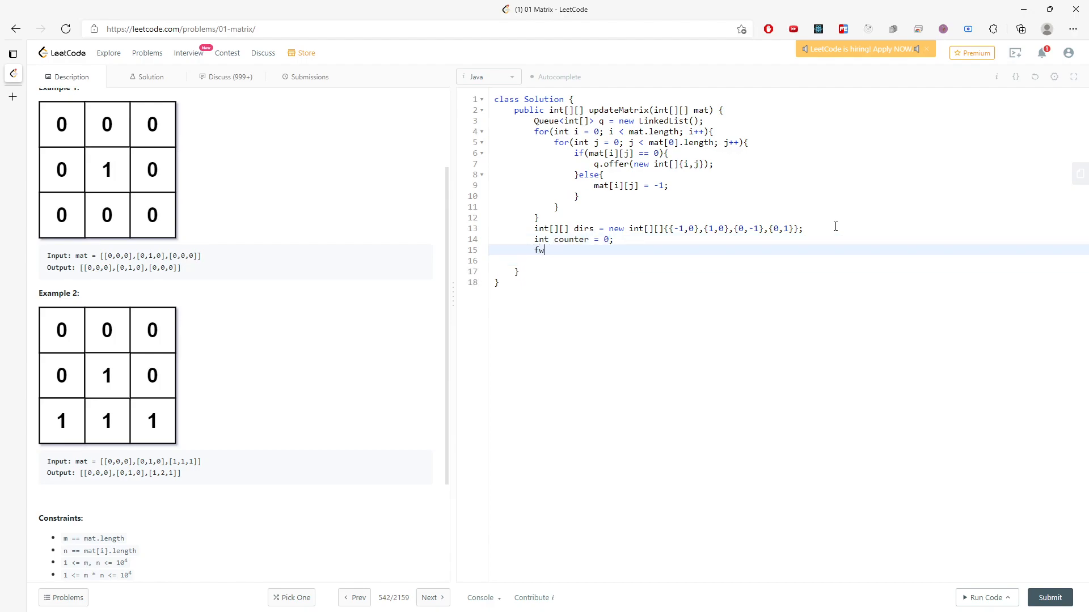
pyautogui.write('r')
# - Write 'while(!q.isEmpty()){' with 'int size = q.size();' inside the loop
pyautogui.press('BackSpace')
pyautogui.press('BackSpace')
pyautogui.press('BackSpace')
pyautogui.write('while9')
pyautogui.press('BackSpace')
pyautogui.write('(!q.isEmpt')
pyautogui.write('y()')
pyautogui.write('){')
pyautogui.press('Return')
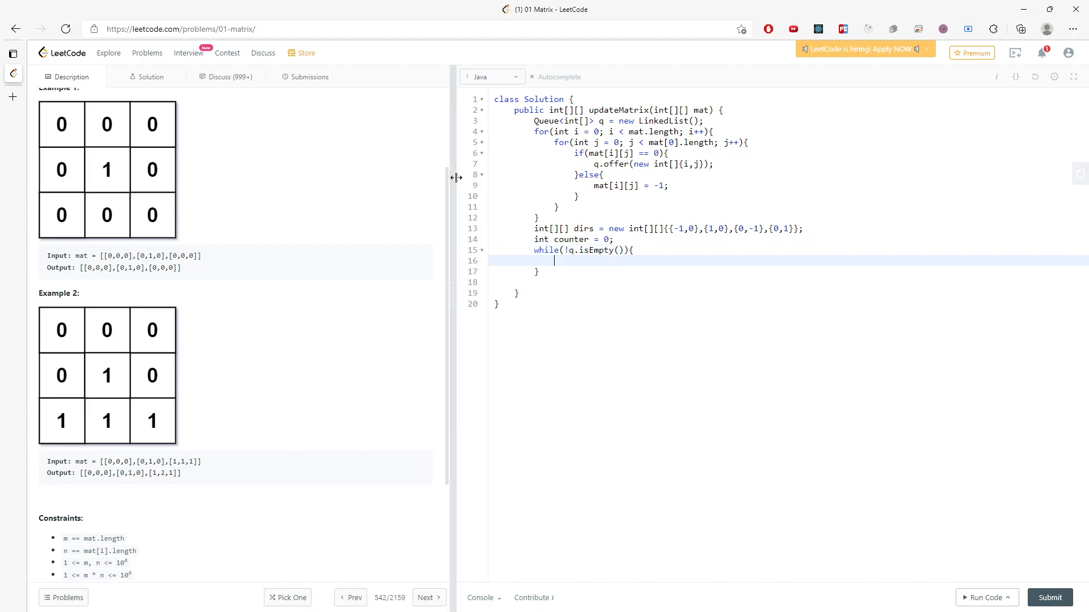
pyautogui.moveTo(451, 178); pyautogui.dragTo(456, 177)
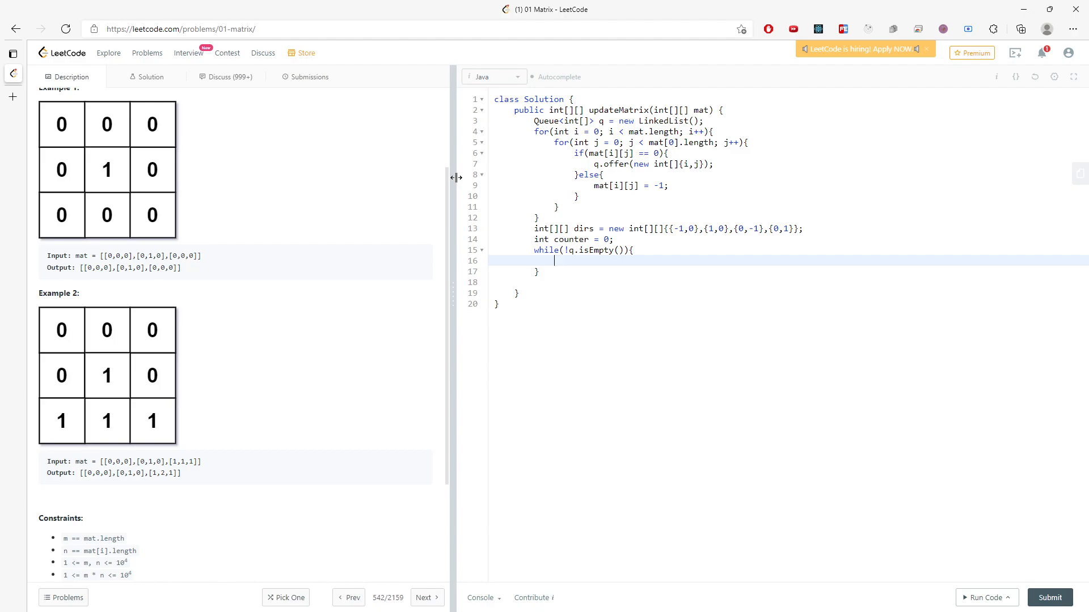
pyautogui.write('int size = q.size9);')
pyautogui.press('BackSpace')
pyautogui.press('BackSpace')
pyautogui.press('BackSpace')
pyautogui.write('();')
pyautogui.moveTo(457, 177); pyautogui.dragTo(451, 177)
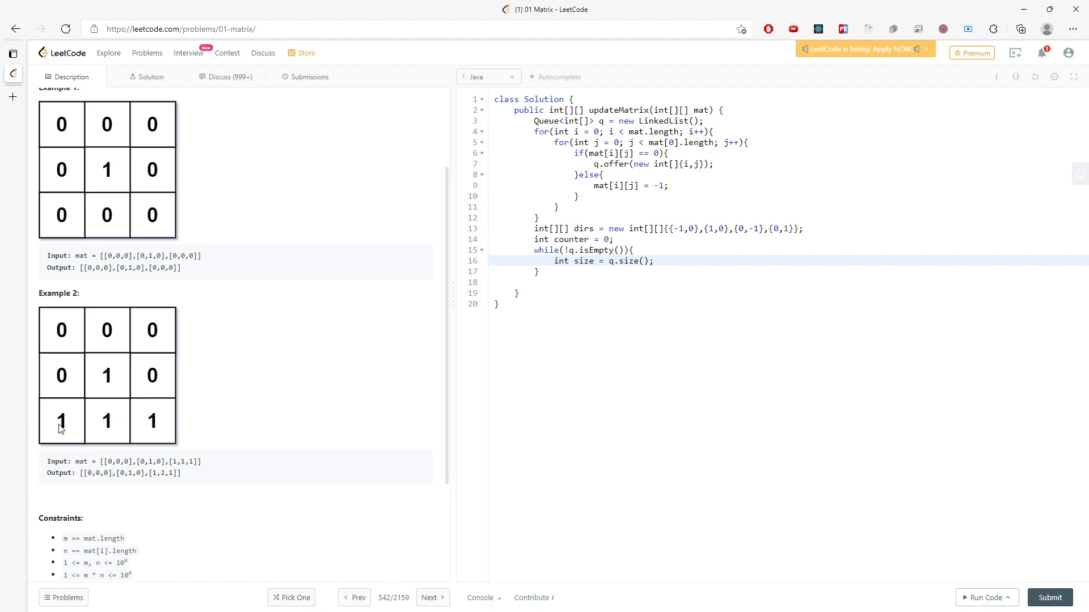
pyautogui.click(659, 249)
# - Move the for loop after the size line, adding 'counter++;' and 'for(int i = 0; i < size; i++){'
pyautogui.press('Return')
pyautogui.write('for(int i = ')
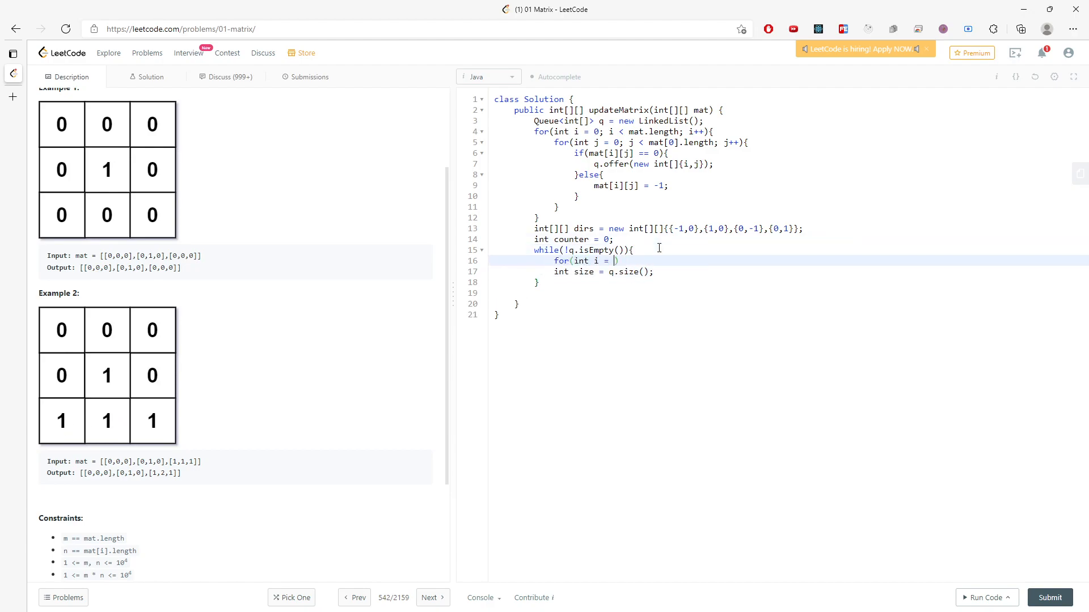
pyautogui.write('0; i < q.size()')
pyautogui.click(715, 251)
pyautogui.hotkey('shift', 'Down')
pyautogui.press('BackSpace')
pyautogui.click(706, 259)
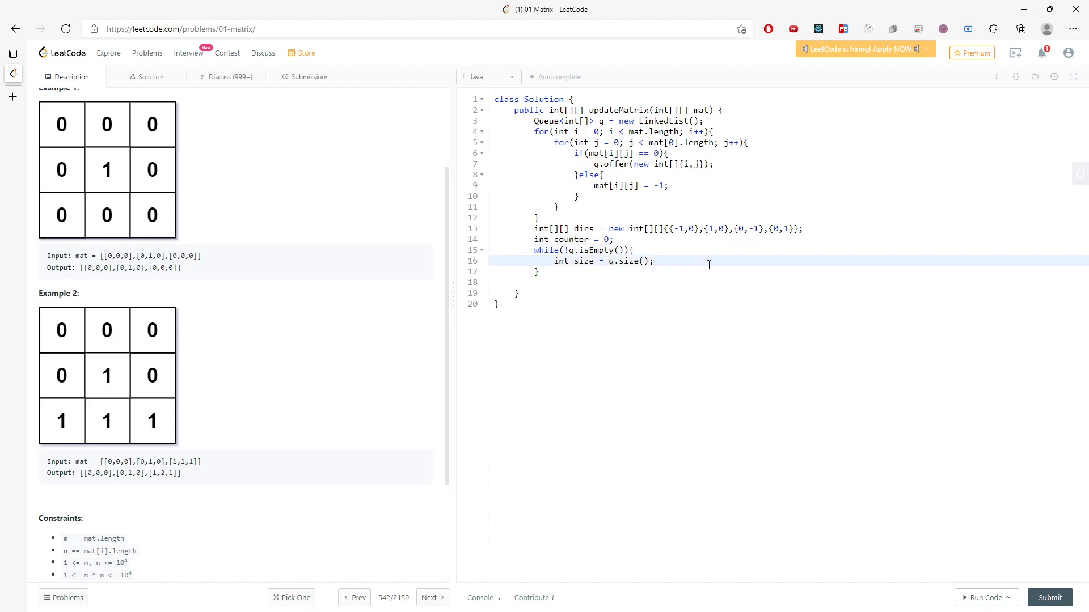
pyautogui.press('Return')
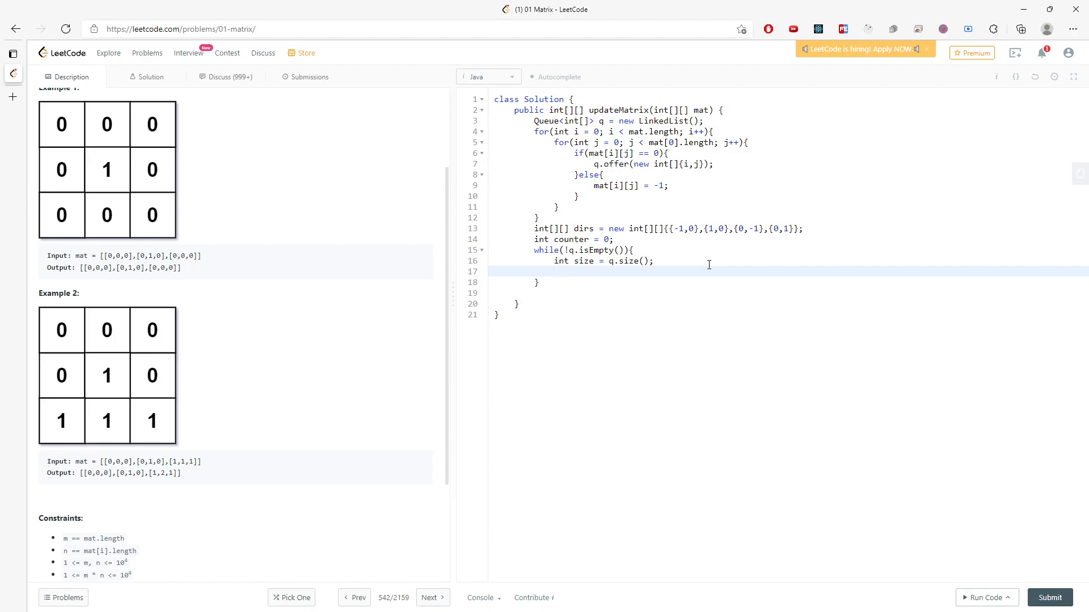
pyautogui.write('counter++;')
pyautogui.press('Return')
pyautogui.write('for(int i = 0;')
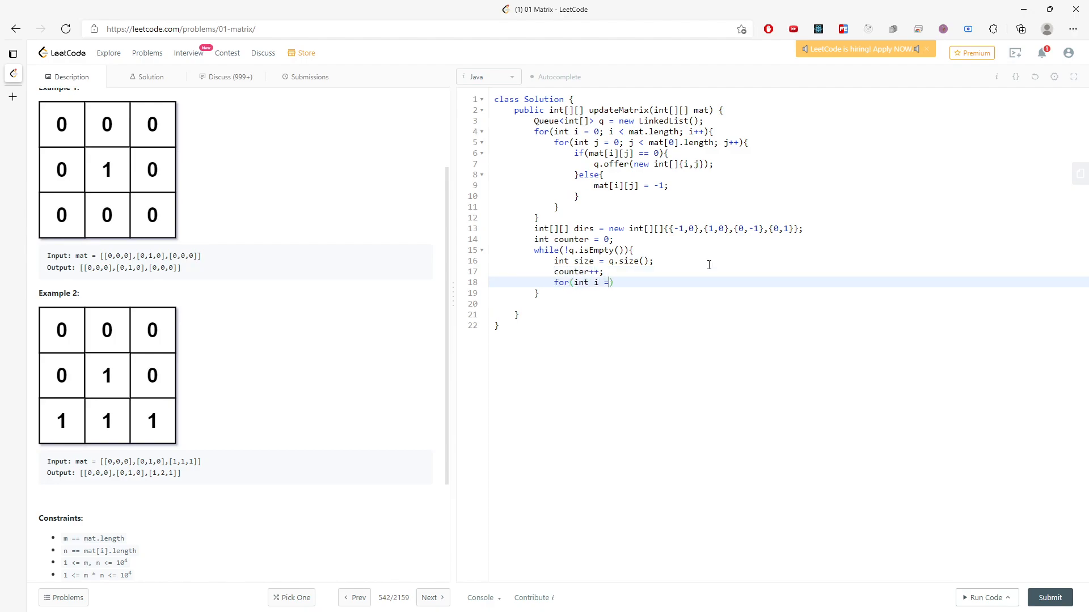
pyautogui.write(' i < size; i++')
pyautogui.write('){')
pyautogui.press('Return')
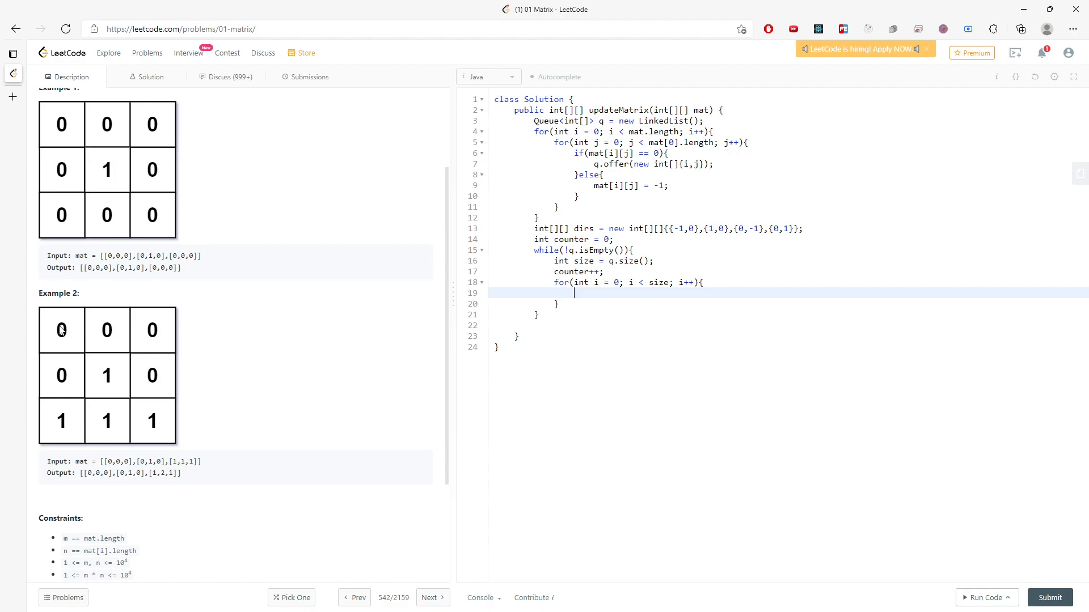
pyautogui.write('int[] cell = n')
# - Poll the cell, loop over dirs, and compute neighbour coordinates x and y
pyautogui.press('BackSpace')
pyautogui.write('q.poll();')
pyautogui.press('Return')
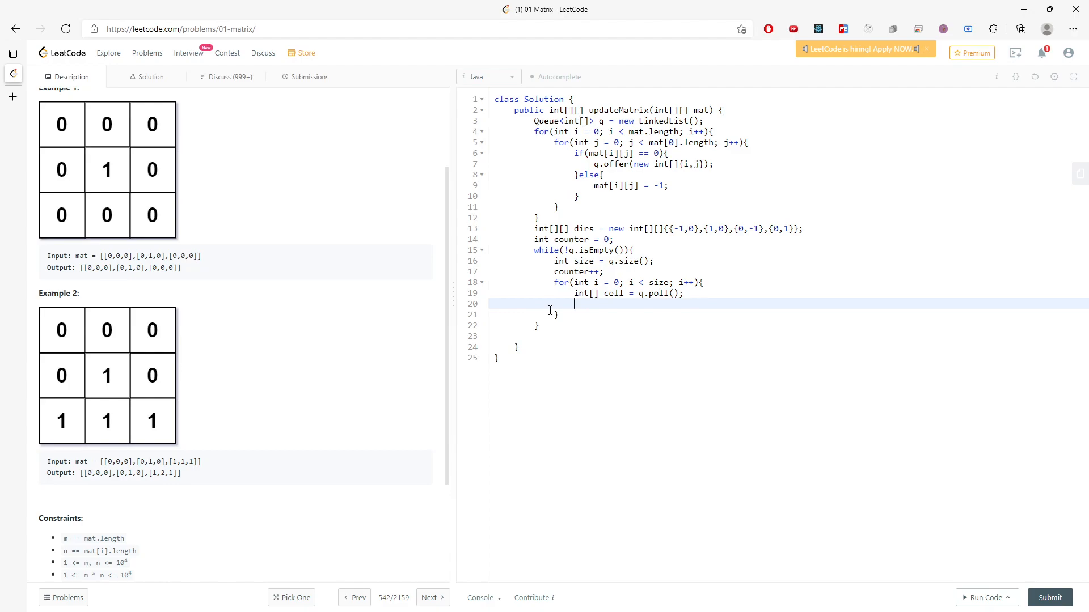
pyautogui.write('for(int[] di')
pyautogui.write('r: dirs')
pyautogui.press('End')
pyautogui.write('{')
pyautogui.press('Return')
pyautogui.write('int x = dir[0] +')
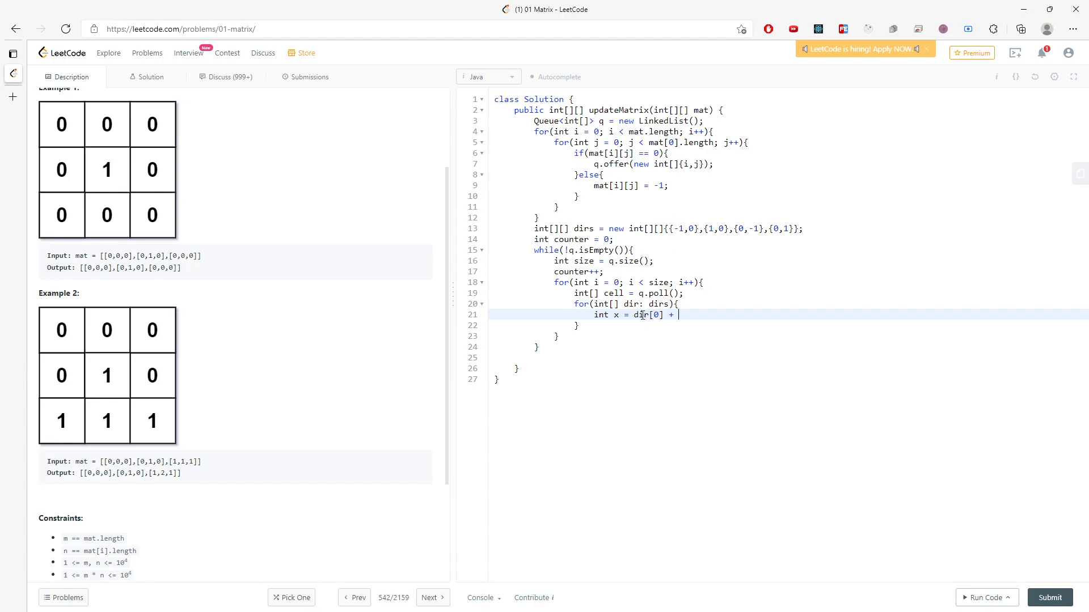
pyautogui.write('cell[0],')
pyautogui.press('Return')
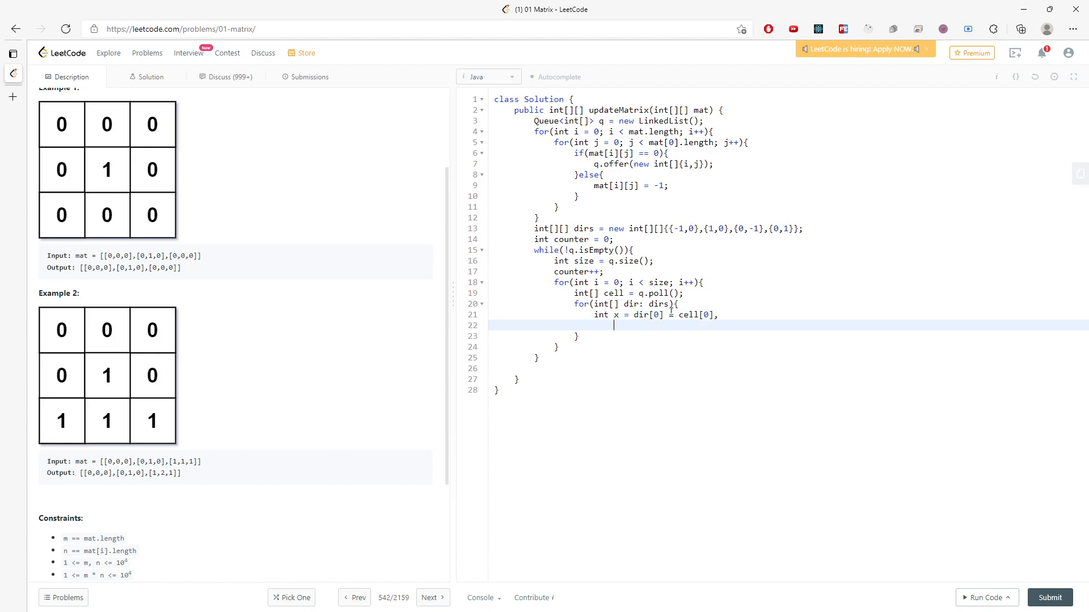
pyautogui.write('y = dir[1] + cell[1];')
pyautogui.press('Return')
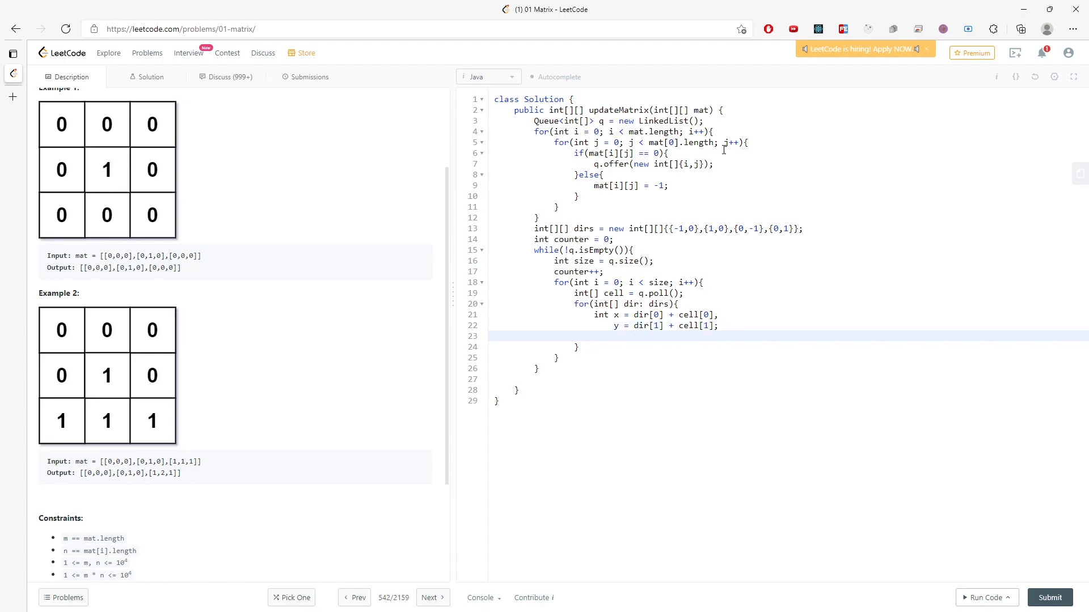
pyautogui.write('if(x <')
pyautogui.write('ma')
pyautogui.write('t.length &^&')
# - Write the bounds check 'if(x < mat.length && x >= 0 && y < mat[0].length && y >=0){'
pyautogui.press('BackSpace')
pyautogui.press('BackSpace')
pyautogui.write('& x >')
pyautogui.write('= 0 &&')
pyautogui.press('Return')
pyautogui.write('y <')
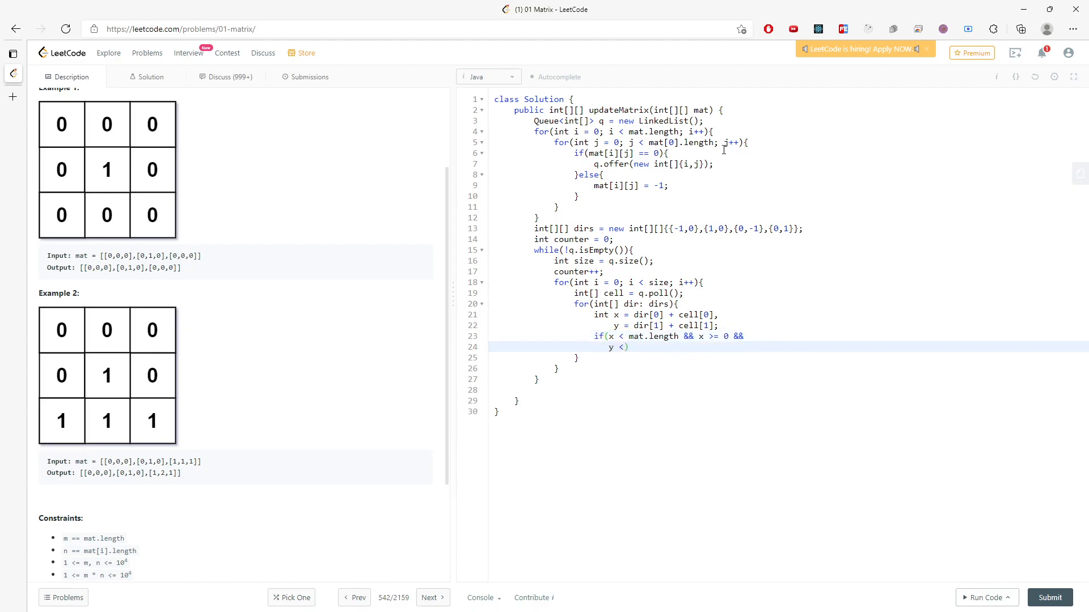
pyautogui.write(' mat[]')
pyautogui.press('BackSpace')
pyautogui.press('BackSpace')
pyautogui.write('[p')
pyautogui.press('BackSpace')
pyautogui.press('BackSpace')
pyautogui.press('BackSpace')
pyautogui.write('at[0].')
pyautogui.write('length && ')
pyautogui.write('y >')
pyautogui.press('BackSpace')
pyautogui.press('BackSpace')
pyautogui.press('BackSpace')
pyautogui.write('= 0')
pyautogui.press('BackSpace')
pyautogui.press('BackSpace')
pyautogui.write('0){')
pyautogui.press('Return')
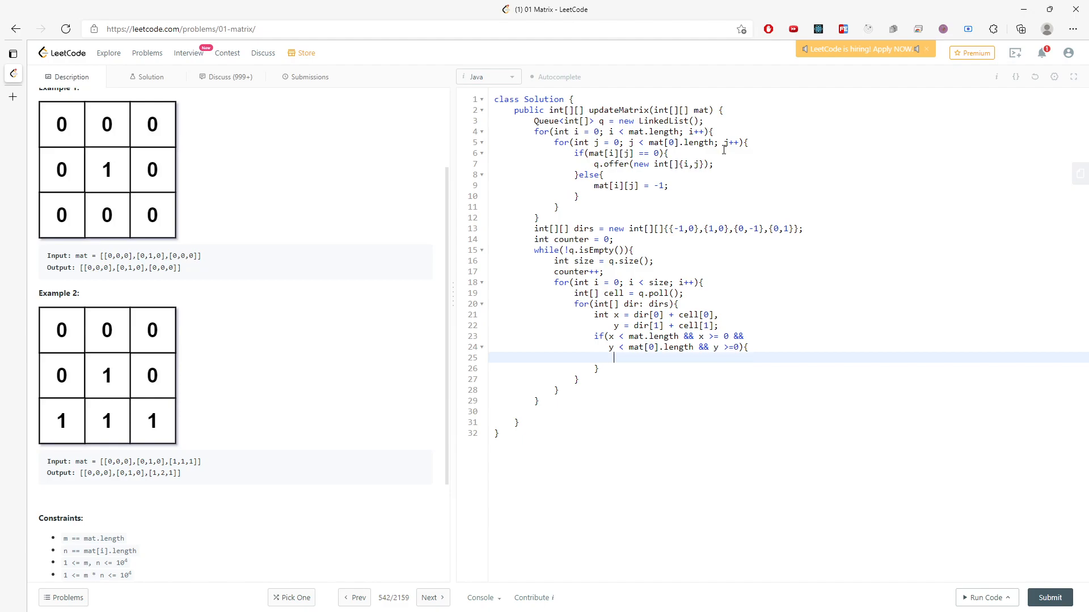
# - For cells equal to -1, set mat[x][y] = counter and offer new int[]{x,y} to the queue
pyautogui.moveTo(594, 185); pyautogui.dragTo(685, 199)
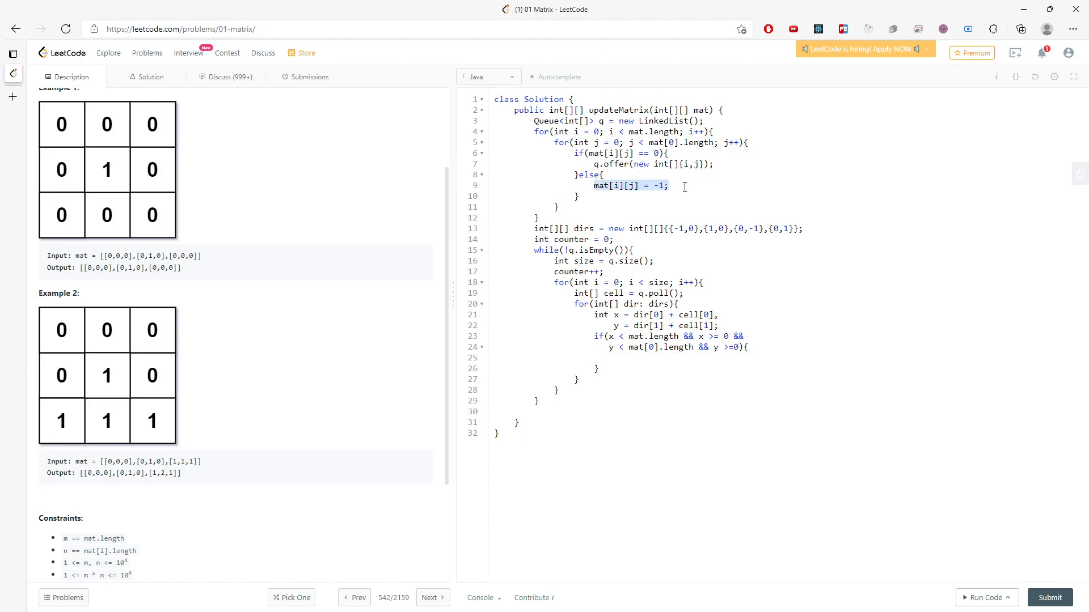
pyautogui.click(671, 363)
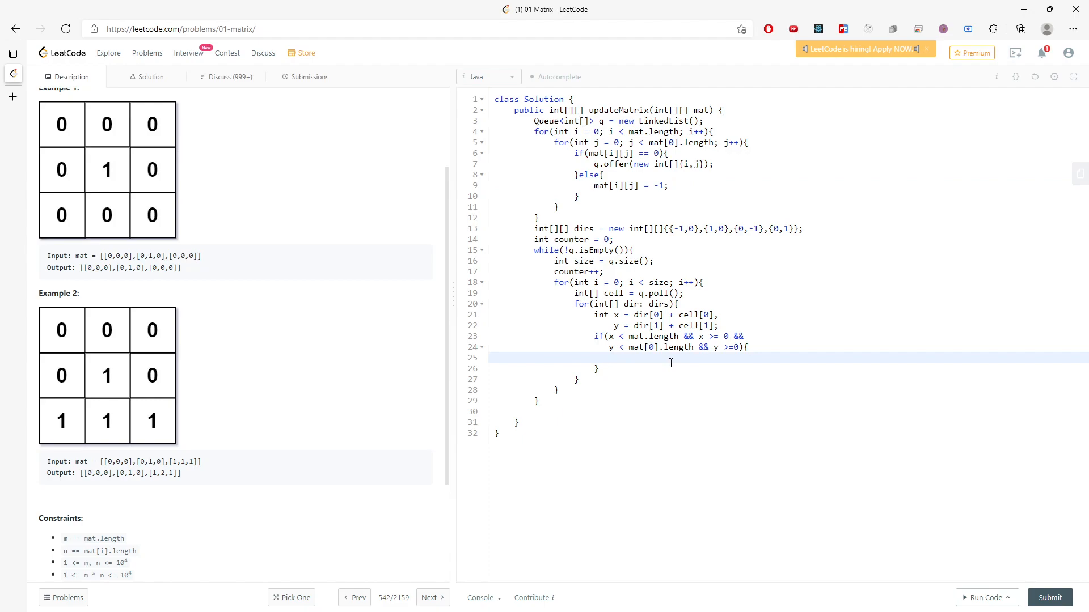
pyautogui.write('if(mat[')
pyautogui.write('x][y')
pyautogui.write('] ==')
pyautogui.press('BackSpace')
pyautogui.press('BackSpace')
pyautogui.write('= ')
pyautogui.write('-1){')
pyautogui.press('Return')
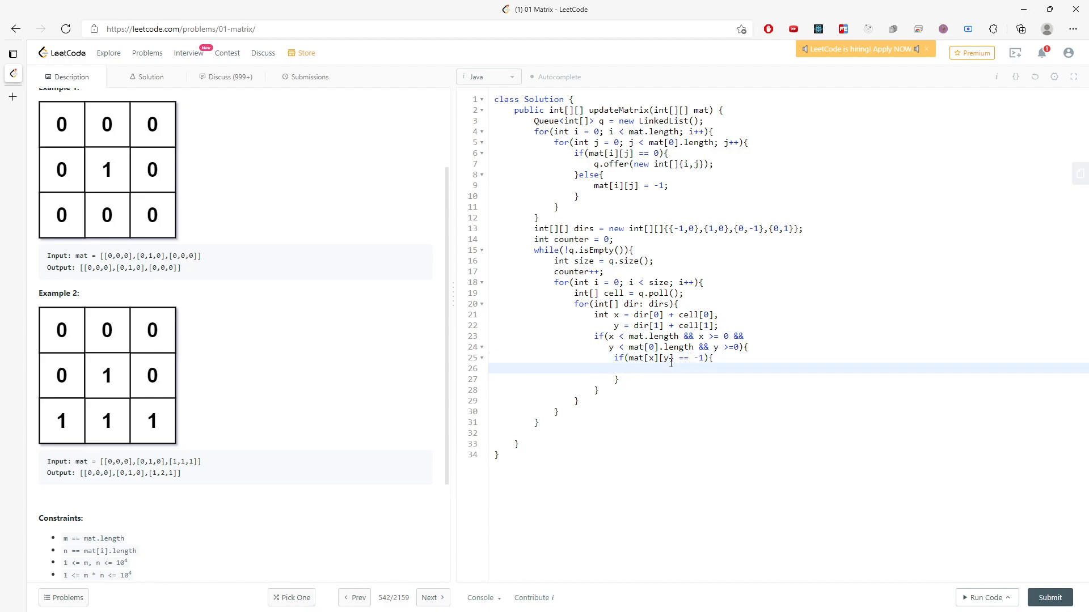
pyautogui.write('mat[x][y] = ')
pyautogui.write('counter;')
pyautogui.press('Return')
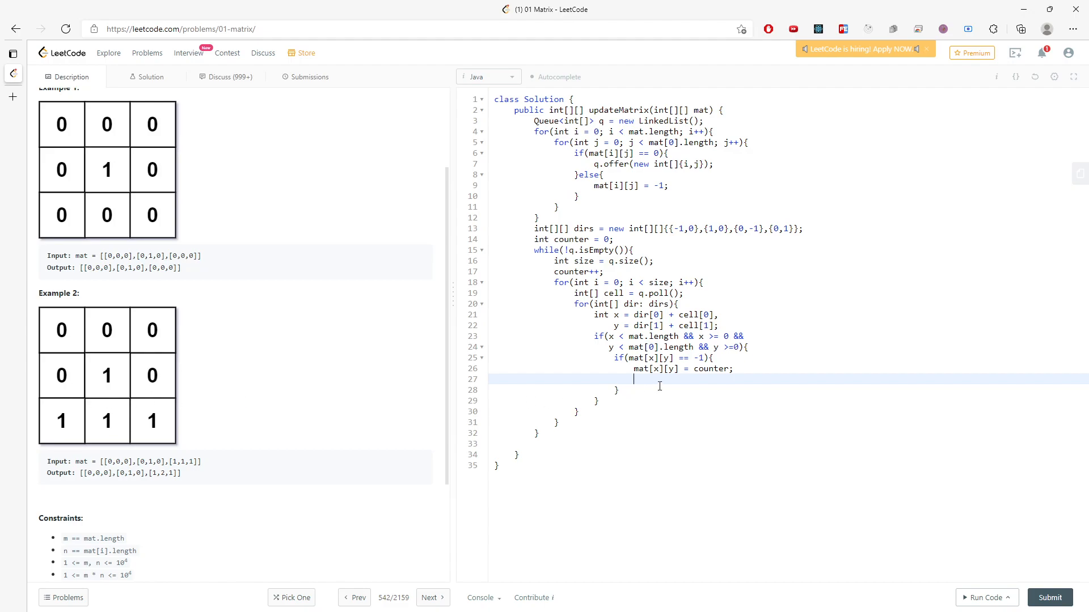
pyautogui.write('q.,')
pyautogui.press('BackSpace')
pyautogui.write('offer(new int[]{')
pyautogui.write('x,y});')
pyautogui.press('Down')
pyautogui.press('Down')
pyautogui.press('Down')
pyautogui.press('Down')
pyautogui.press('Down')
# - Add 'return mat;' after the loops to finish the method
pyautogui.press('End')
pyautogui.press('Return')
pyautogui.write('return maa')
pyautogui.press('Return')
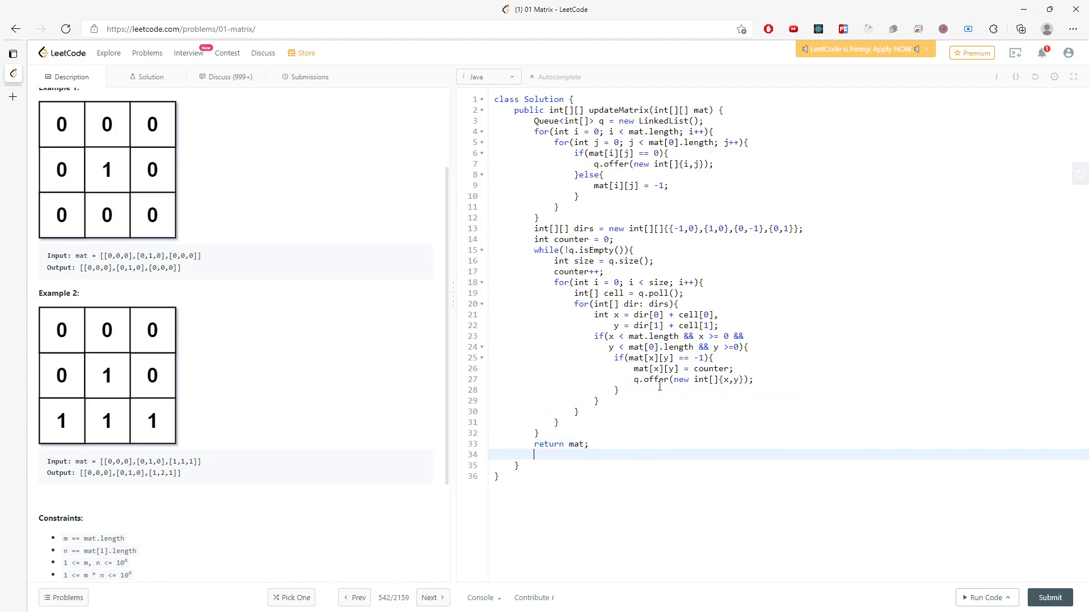
pyautogui.press('BackSpace')
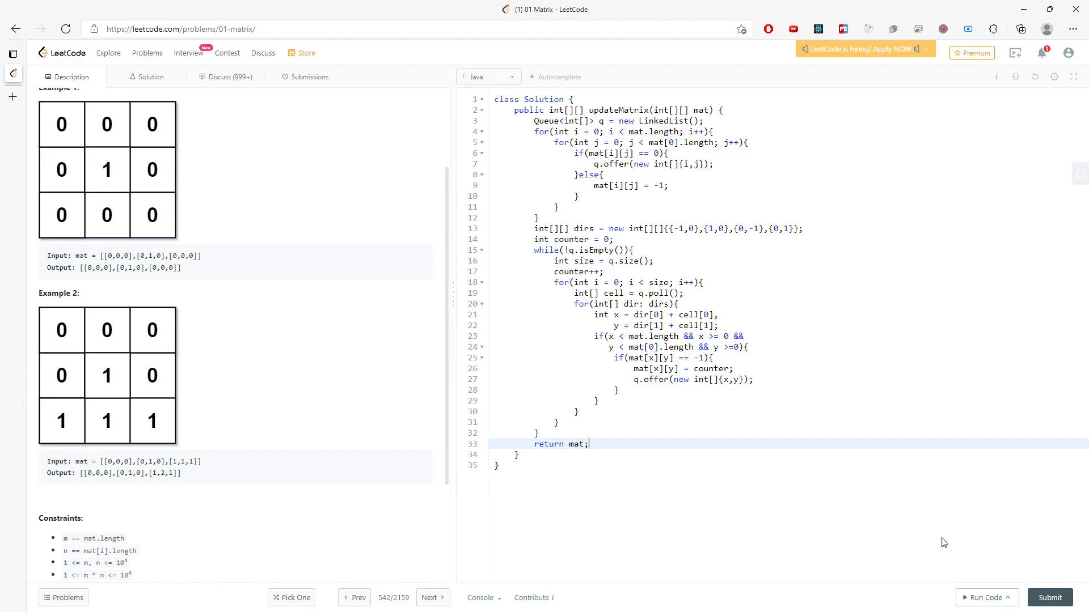
# - Run and submit the solution for an Accepted verdict, then return to the Description view
pyautogui.click(985, 598)
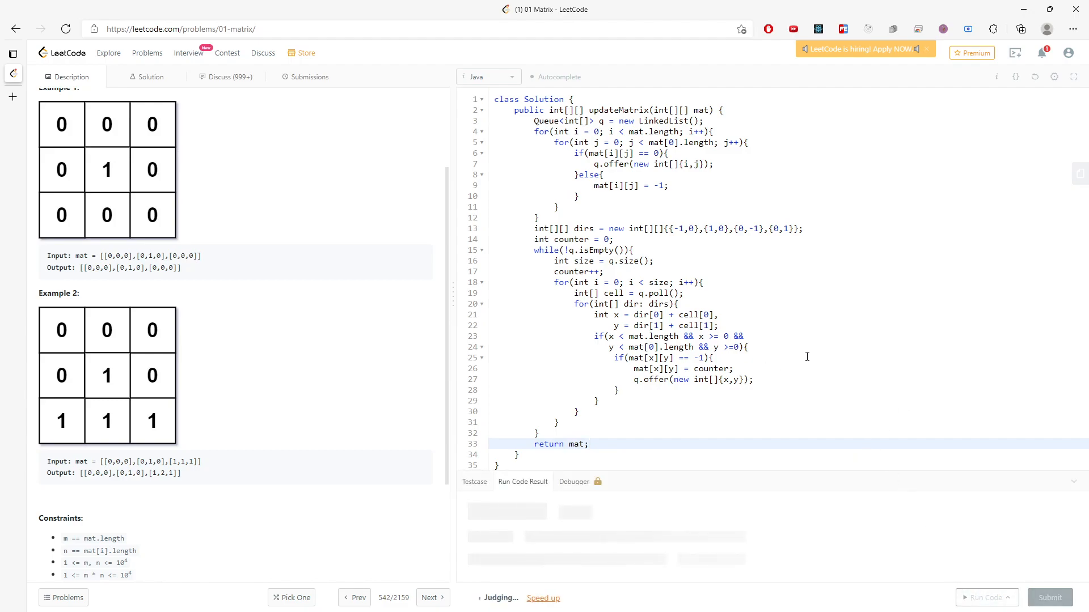
pyautogui.click(1045, 598)
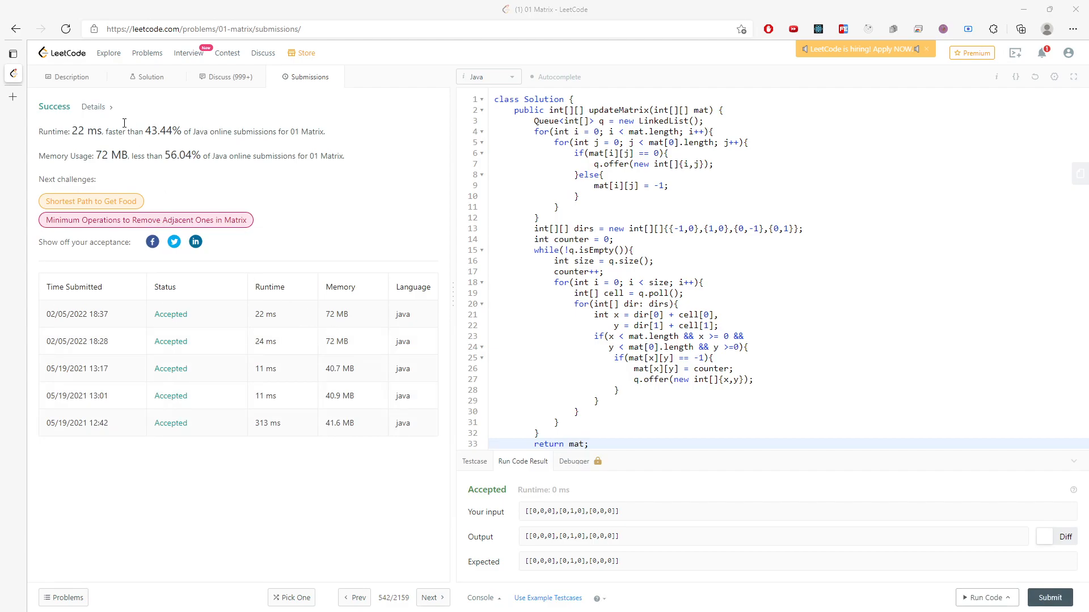
pyautogui.click(85, 78)
pyautogui.scroll(3, 324, 204)
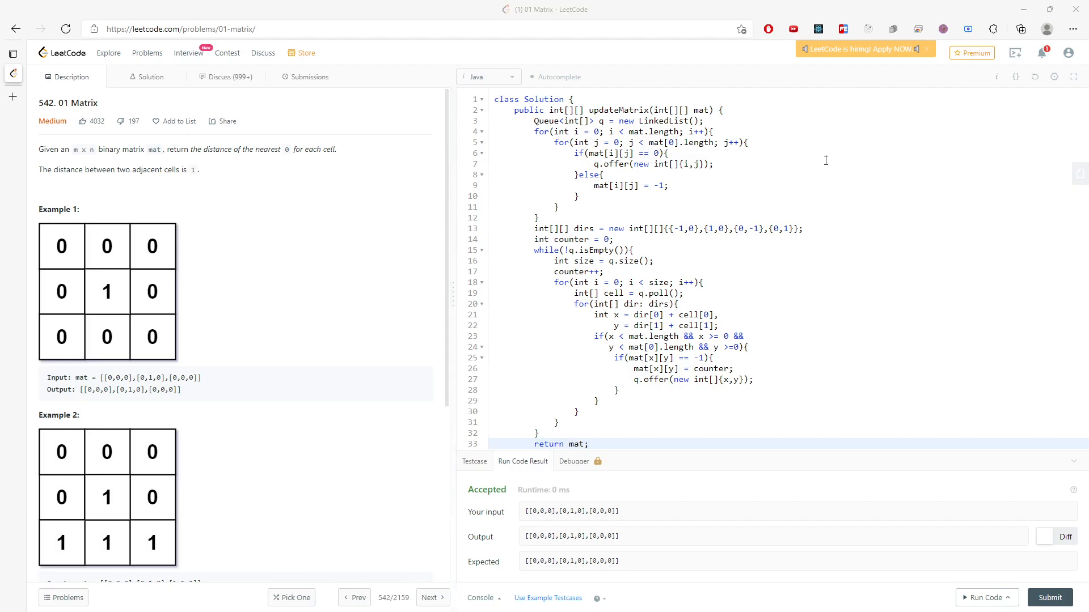
pyautogui.click(588, 95)
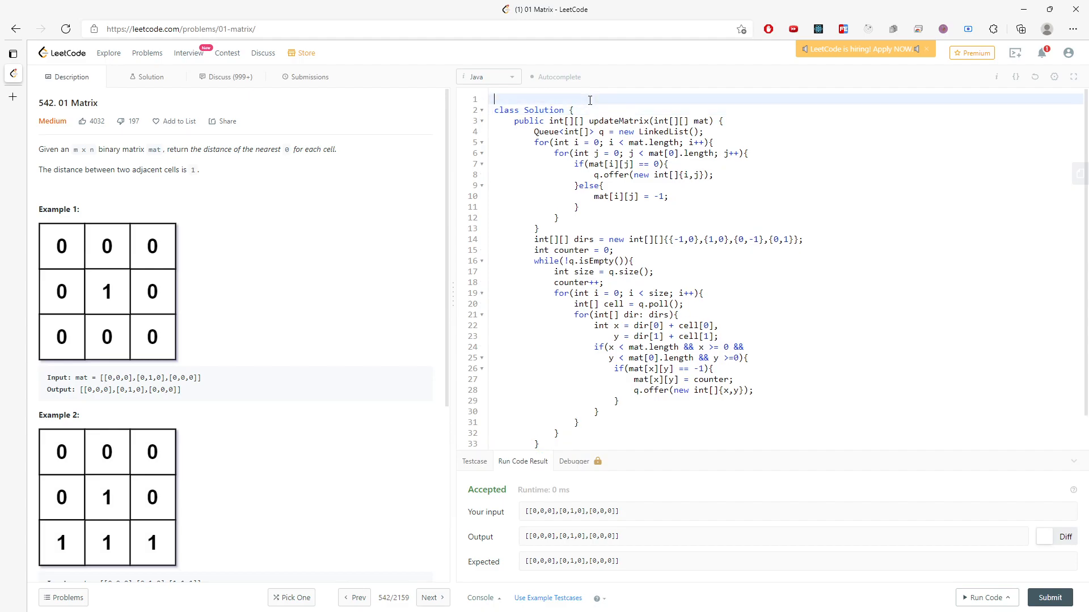
pyautogui.write('# BFS * Time Complexity: O(NM) * Space Complexity: O(NM)     * N as length of mat     * M as length of mat[0]')
pyautogui.moveTo(634, 142); pyautogui.dragTo(494, 100)
pyautogui.click(597, 110)
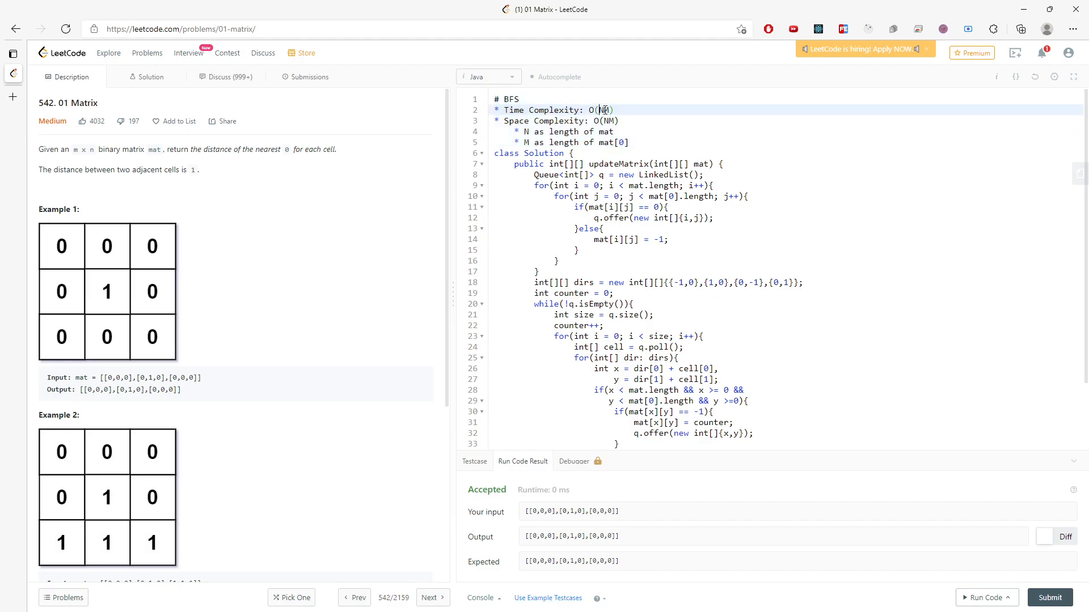
pyautogui.doubleClick(597, 110)
pyautogui.moveTo(535, 186); pyautogui.dragTo(663, 268)
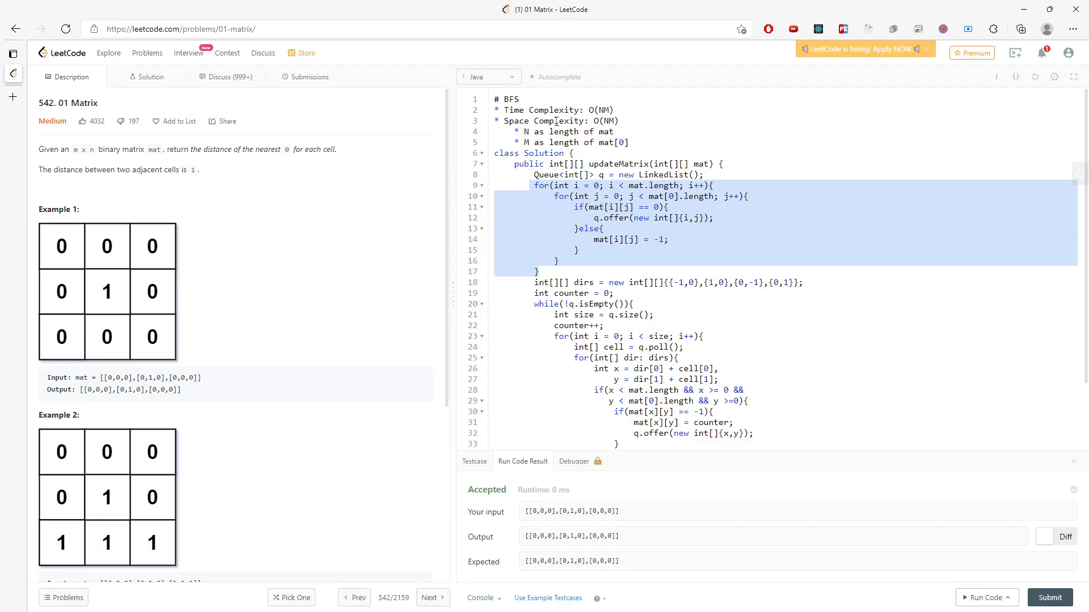
pyautogui.moveTo(556, 121); pyautogui.dragTo(601, 120)
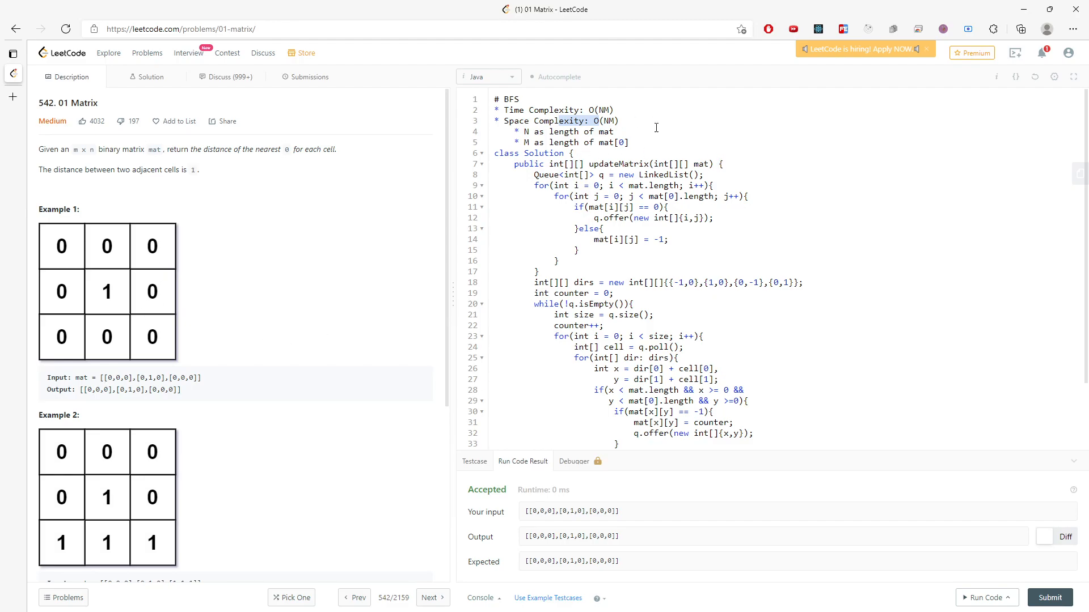
pyautogui.moveTo(656, 130); pyautogui.dragTo(430, 79)
pyautogui.press('BackSpace')
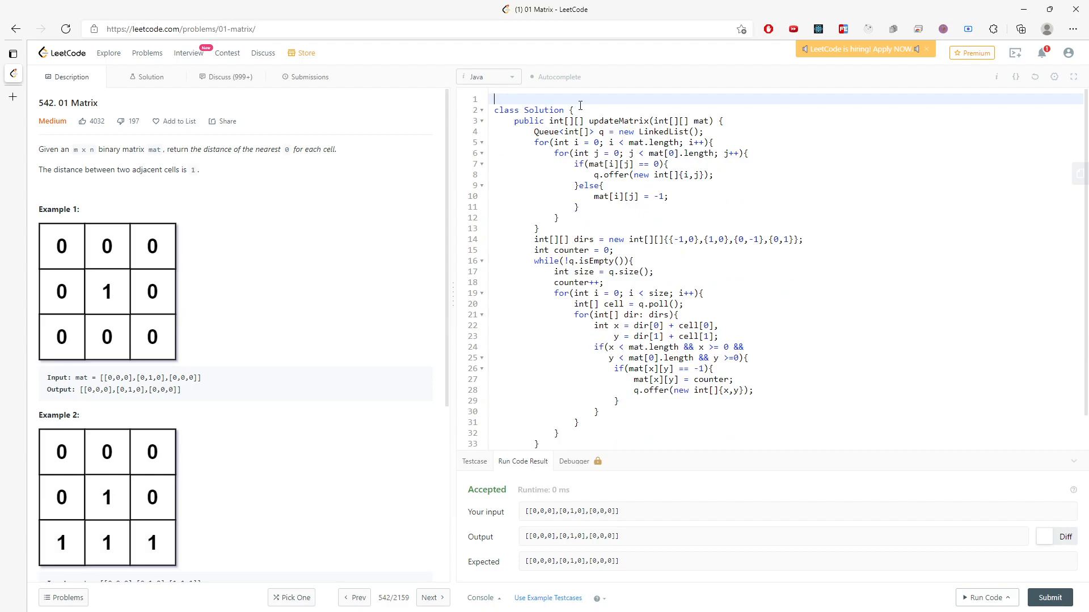